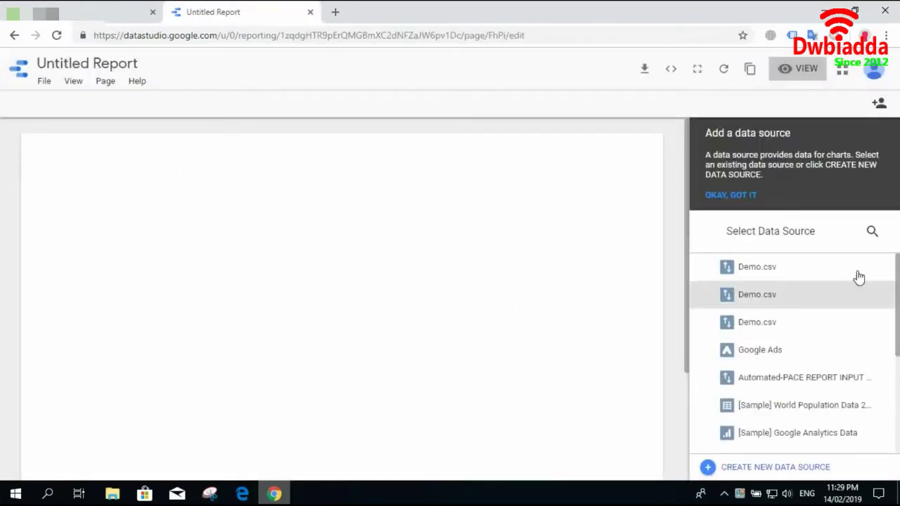
# Add the [Sample] Search Console Data (URL) data source to the report.
pyautogui.scroll(-5, 860, 277)
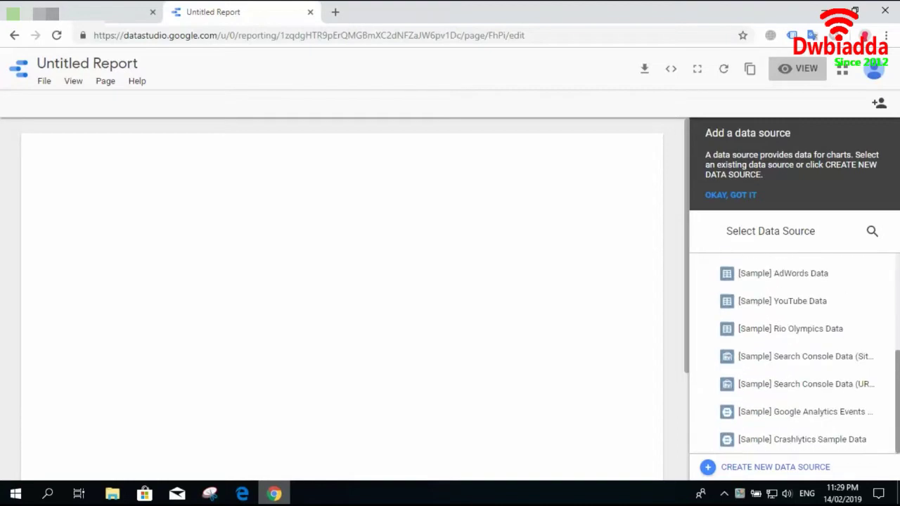
pyautogui.click(783, 386)
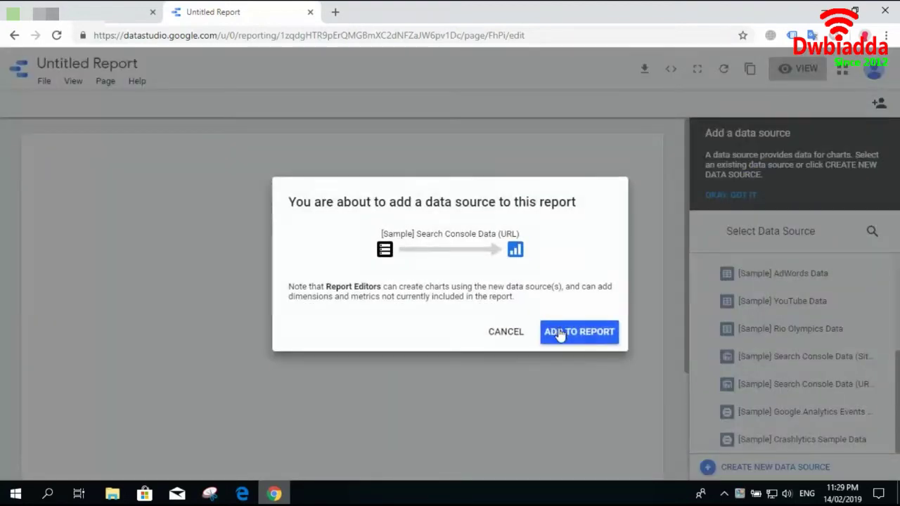
pyautogui.click(560, 331)
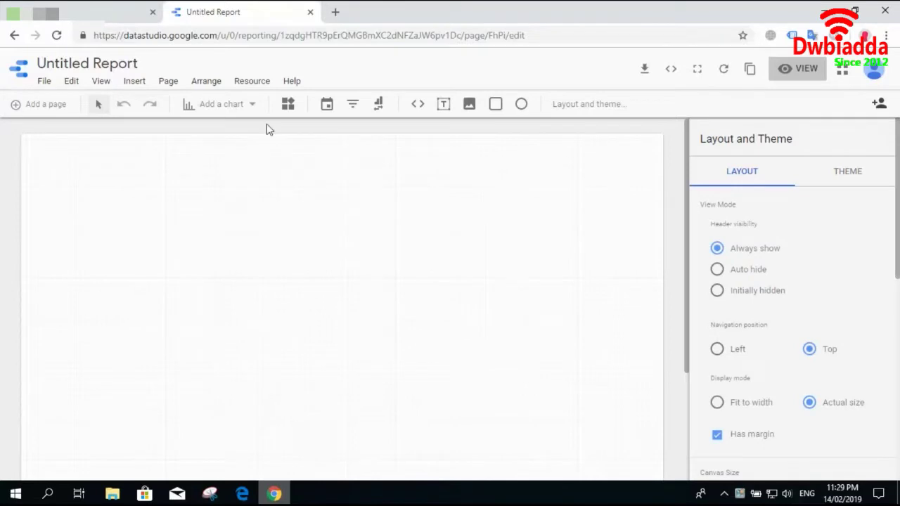
# Insert a time series chart, place it in the upper-left area of the page and widen it.
pyautogui.click(252, 106)
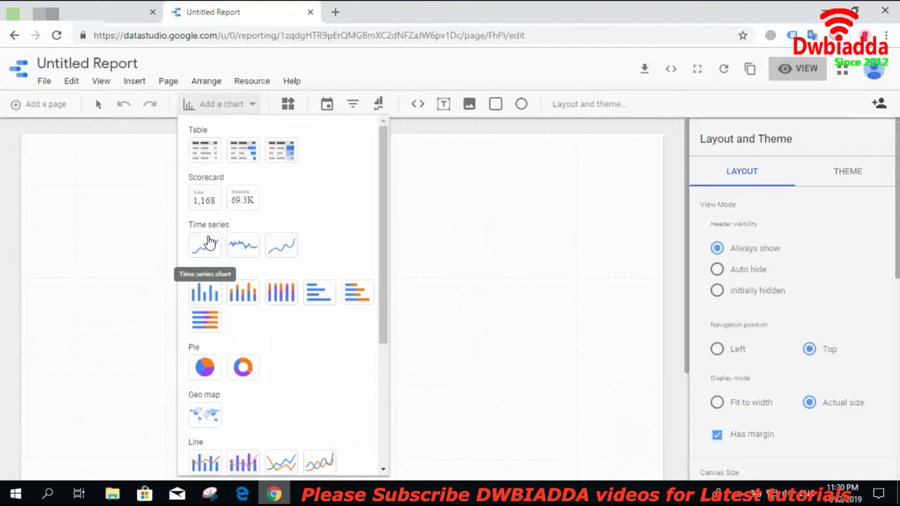
pyautogui.click(209, 243)
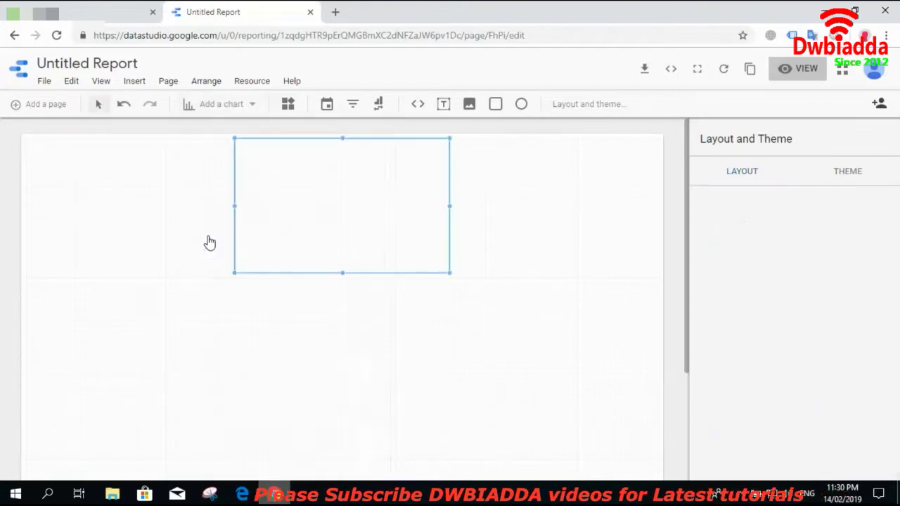
pyautogui.moveTo(308, 211); pyautogui.dragTo(266, 234)
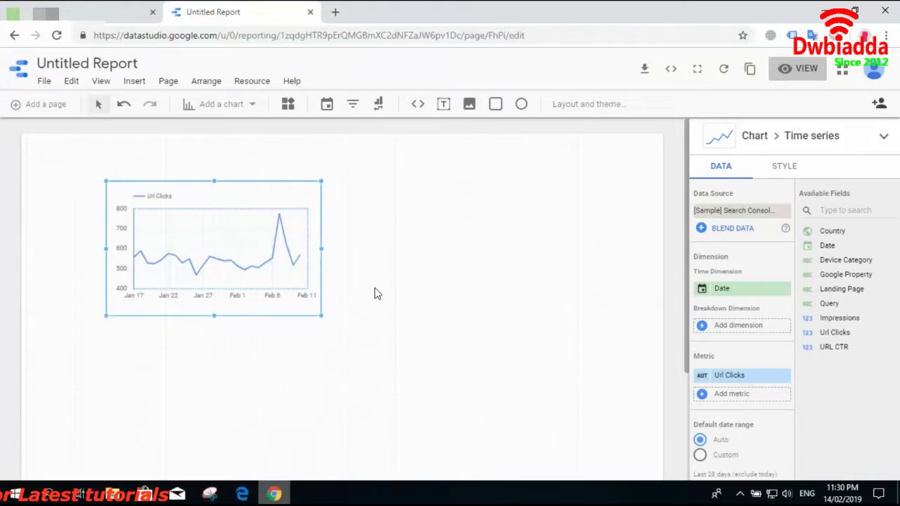
pyautogui.moveTo(322, 248); pyautogui.dragTo(383, 246)
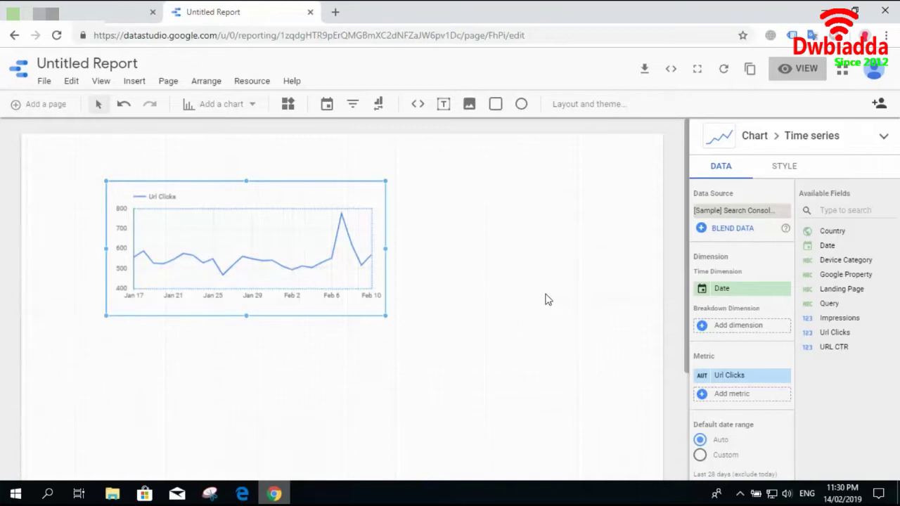
pyautogui.moveTo(357, 255); pyautogui.dragTo(360, 250)
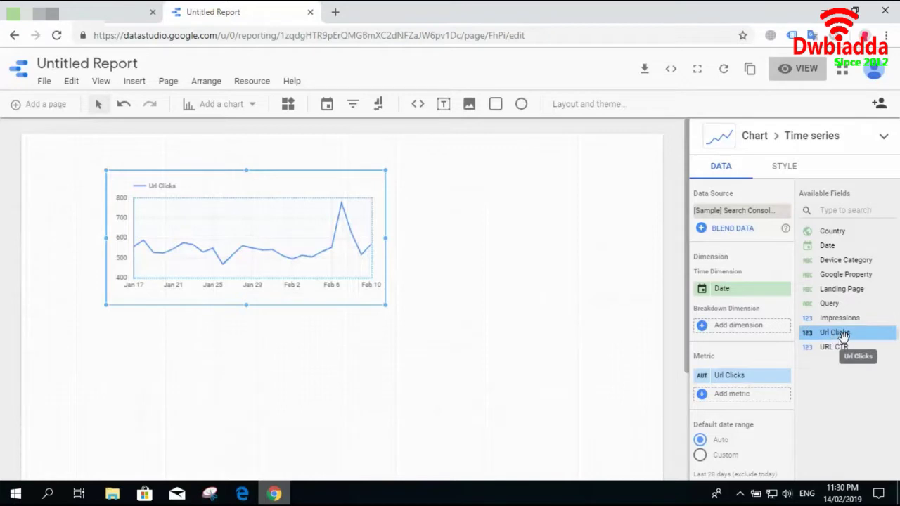
# Add URL CTR and Impressions as metrics of the time series chart alongside Url Clicks.
pyautogui.moveTo(859, 345); pyautogui.dragTo(757, 380)
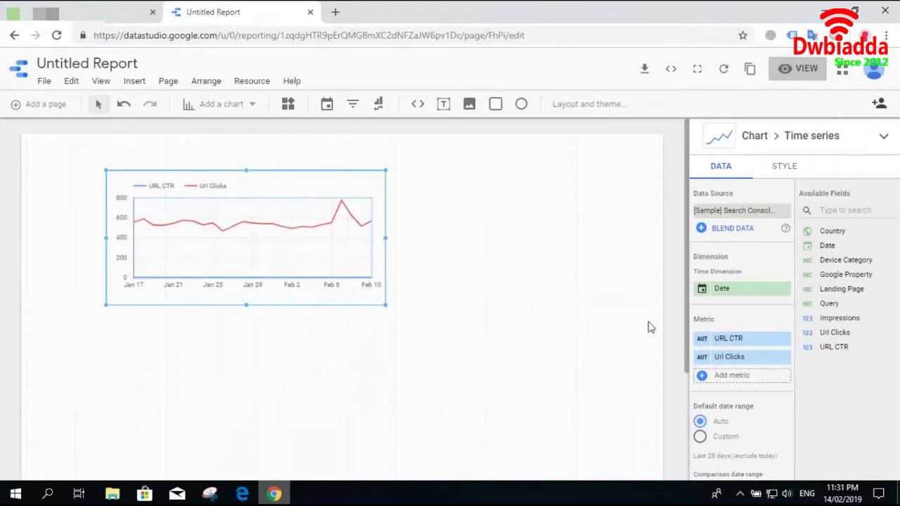
pyautogui.moveTo(711, 360)
pyautogui.moveTo(846, 320); pyautogui.dragTo(747, 373)
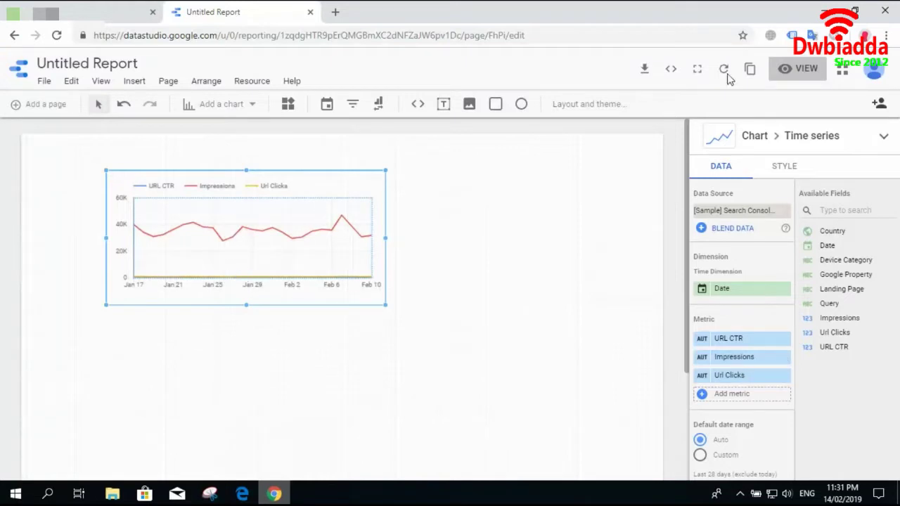
# Preview the report to examine the metric values on the time series chart, and return to editing.
pyautogui.click(783, 75)
pyautogui.moveTo(327, 251)
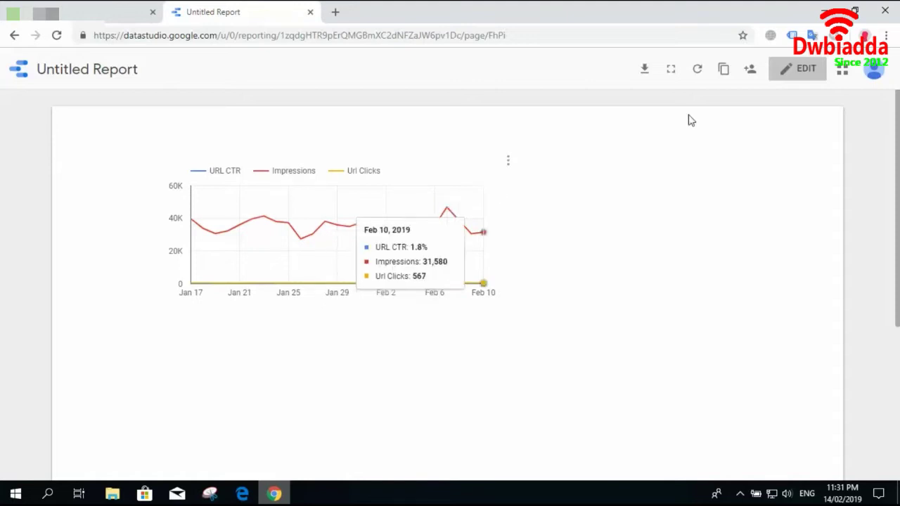
pyautogui.click(793, 75)
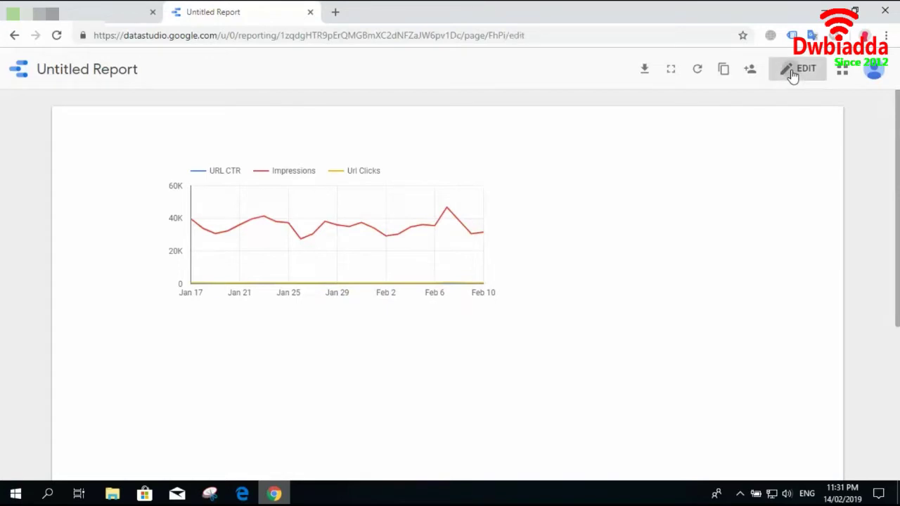
# Move the time series chart towards the page's upper-left corner and insert a sparkline chart to the right of it.
pyautogui.click(188, 230)
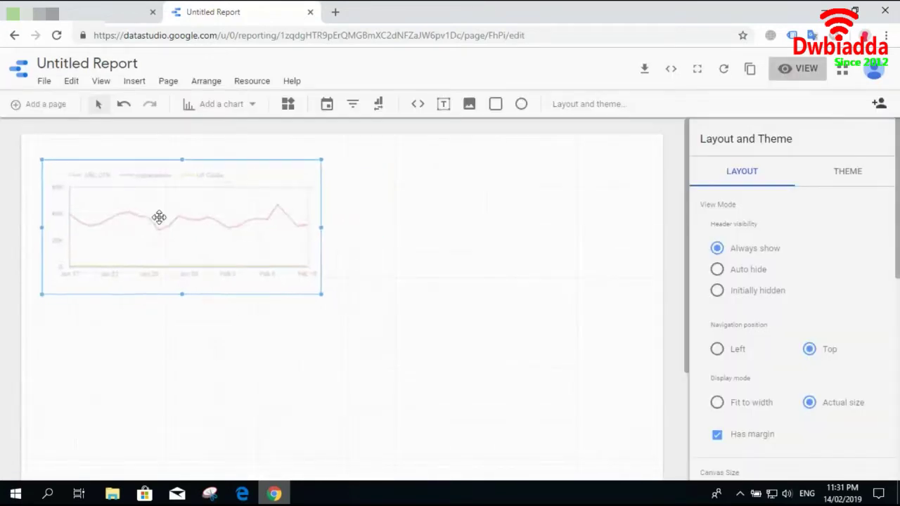
pyautogui.click(248, 109)
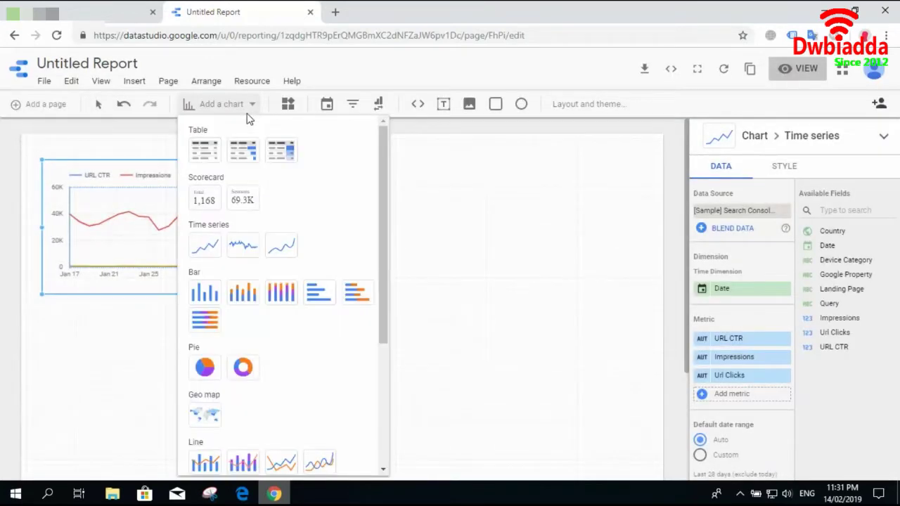
pyautogui.click(245, 247)
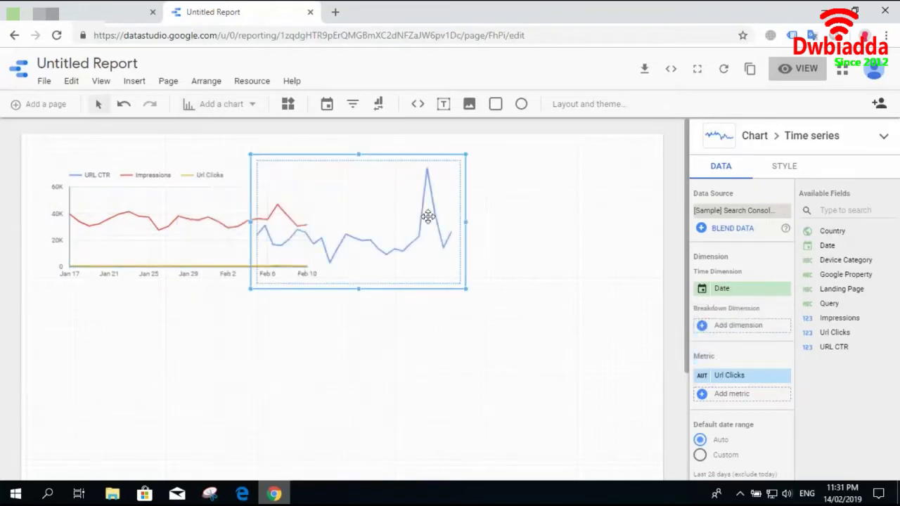
pyautogui.moveTo(372, 213); pyautogui.dragTo(491, 209)
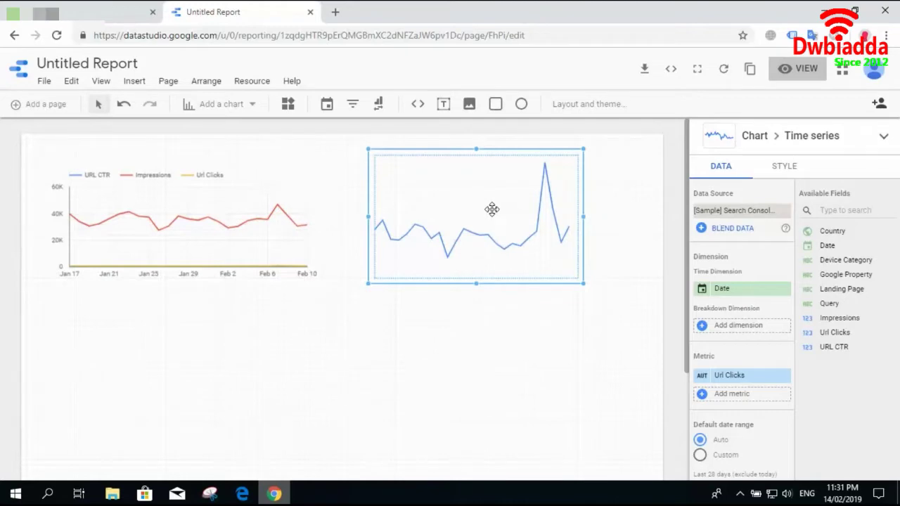
pyautogui.click(464, 322)
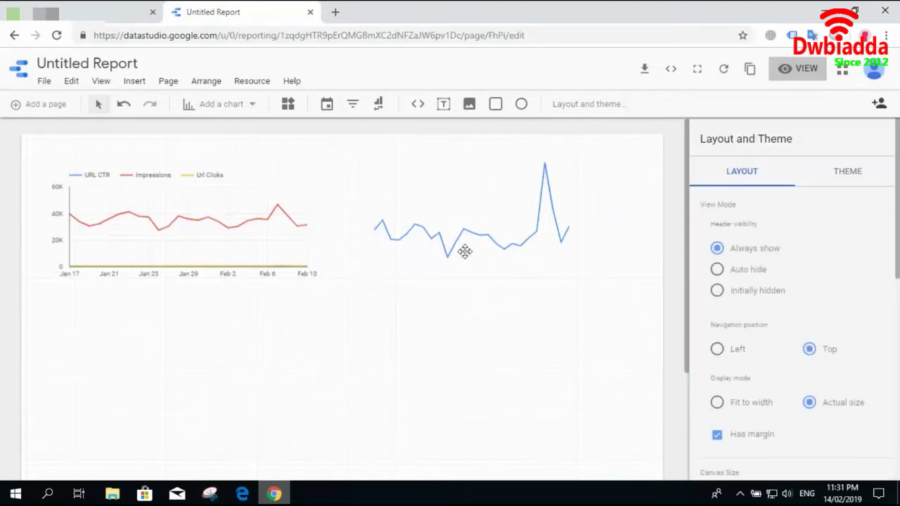
# Insert a smoothed time series chart and place it below the first time series chart.
pyautogui.click(252, 106)
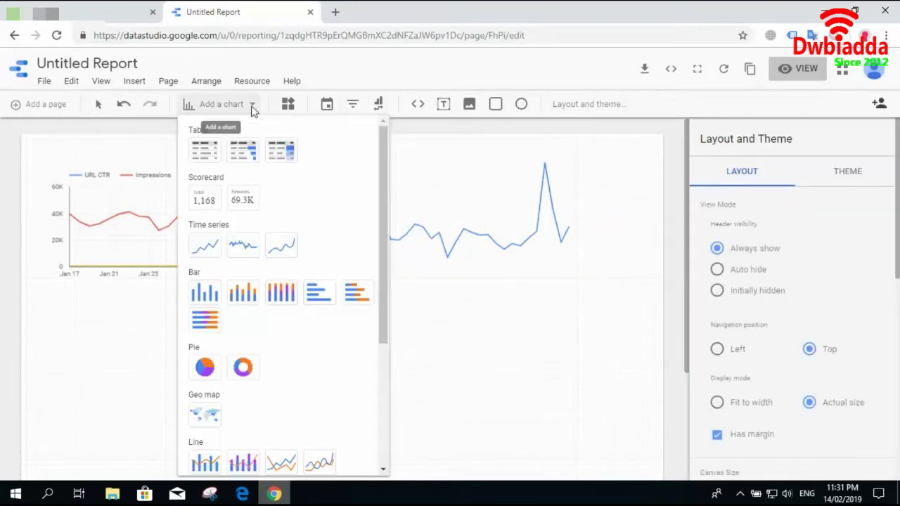
pyautogui.click(287, 246)
pyautogui.moveTo(382, 243); pyautogui.dragTo(188, 372)
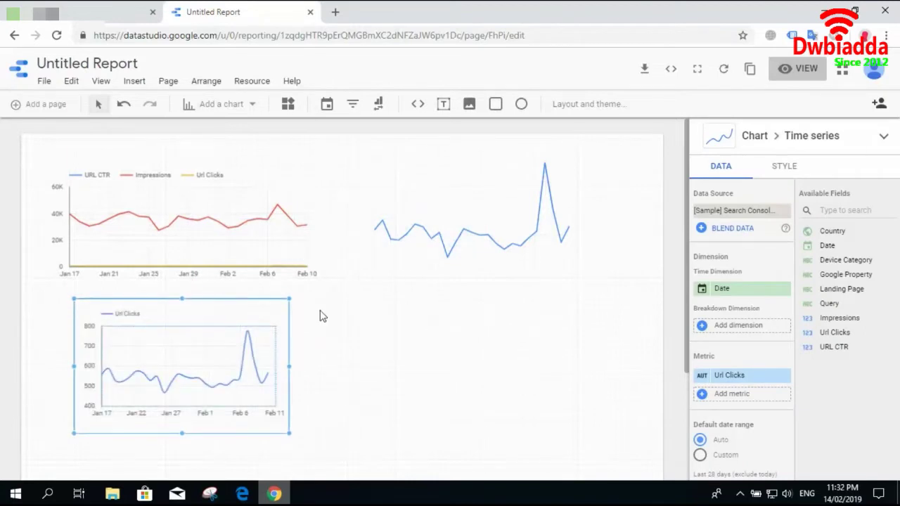
# Remove the URL CTR and Impressions metrics from the first time series chart.
pyautogui.click(244, 244)
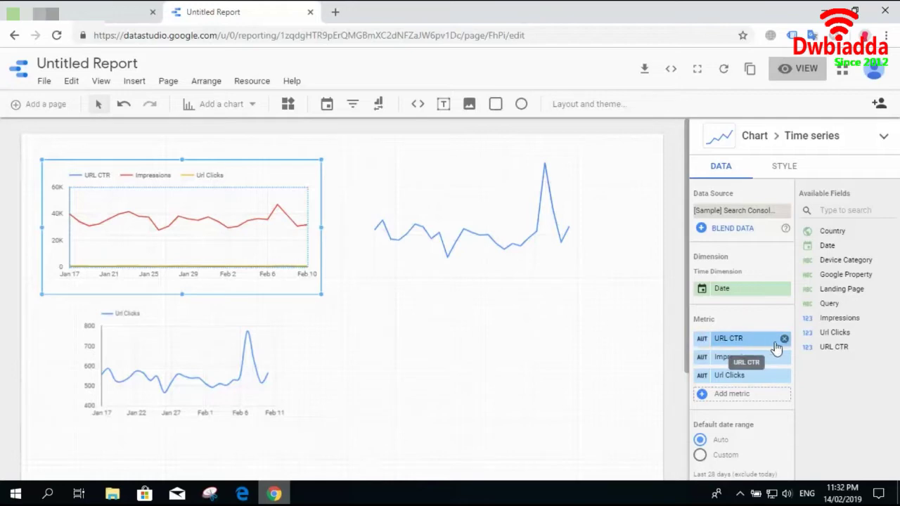
pyautogui.click(785, 338)
pyautogui.click(784, 339)
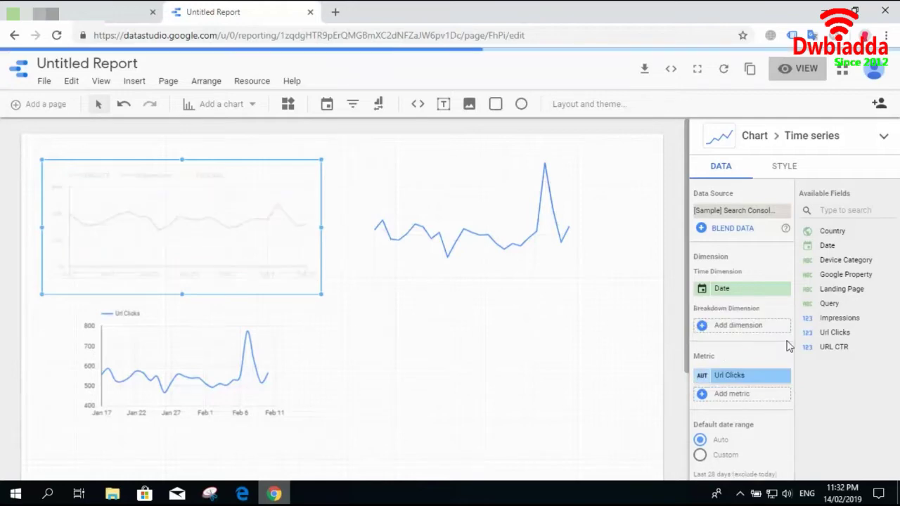
pyautogui.click(433, 341)
pyautogui.click(243, 221)
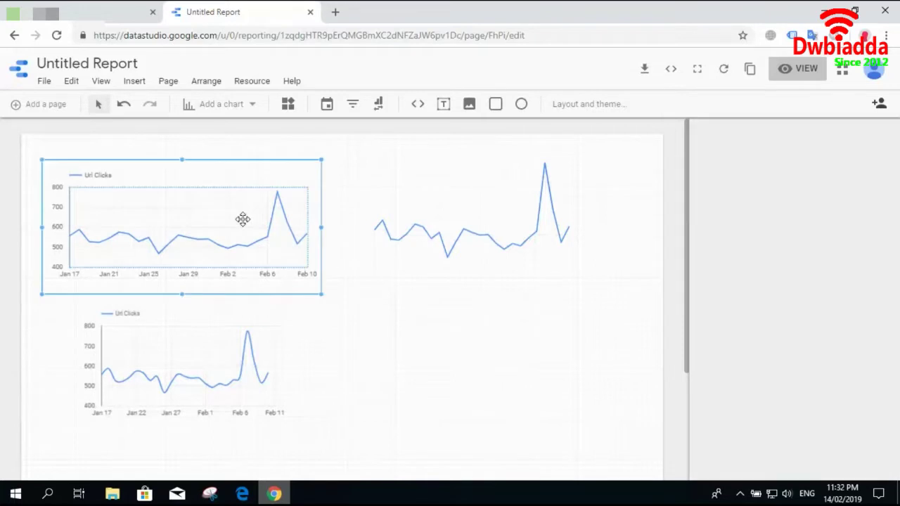
# Preview the report to compare the Url Clicks values on all three charts, and return to editing.
pyautogui.click(203, 346)
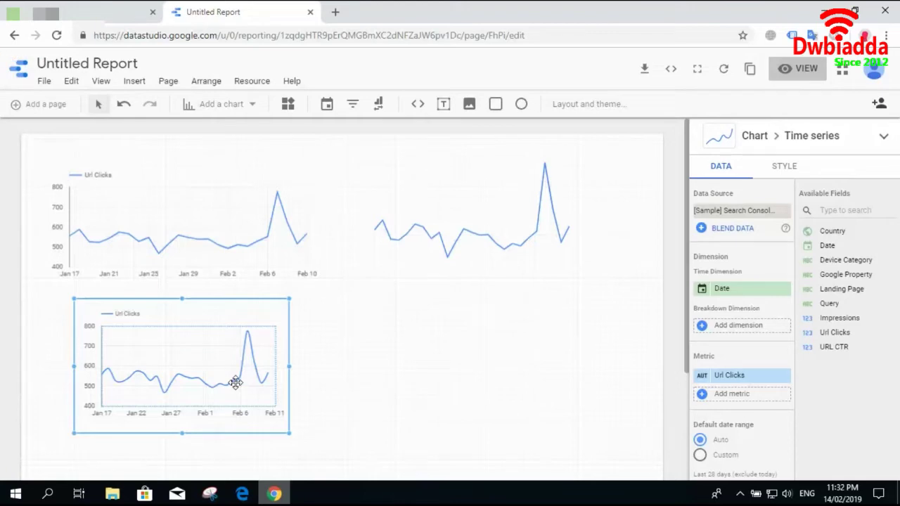
pyautogui.click(799, 70)
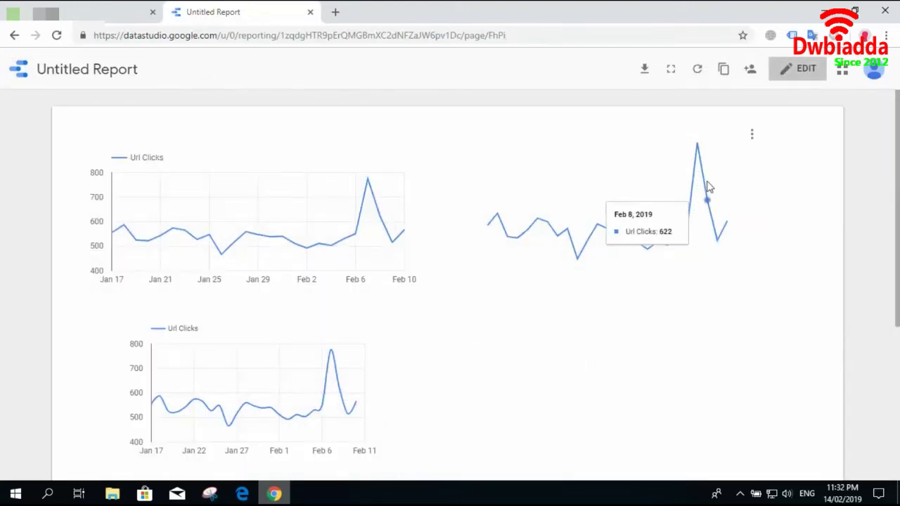
pyautogui.moveTo(366, 186)
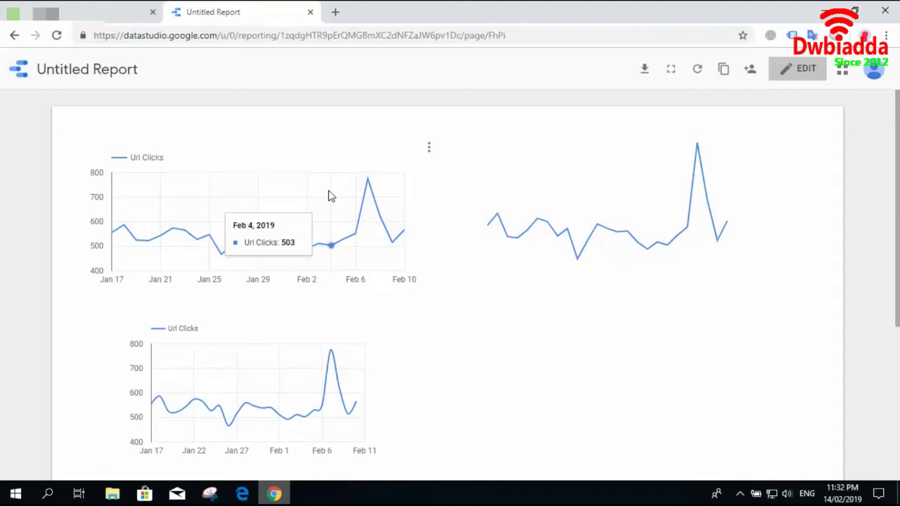
pyautogui.moveTo(257, 374)
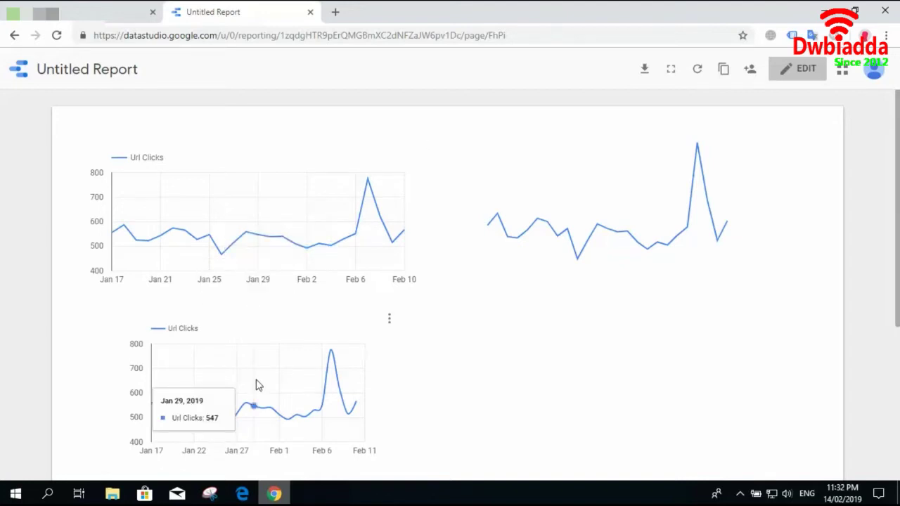
pyautogui.moveTo(647, 204)
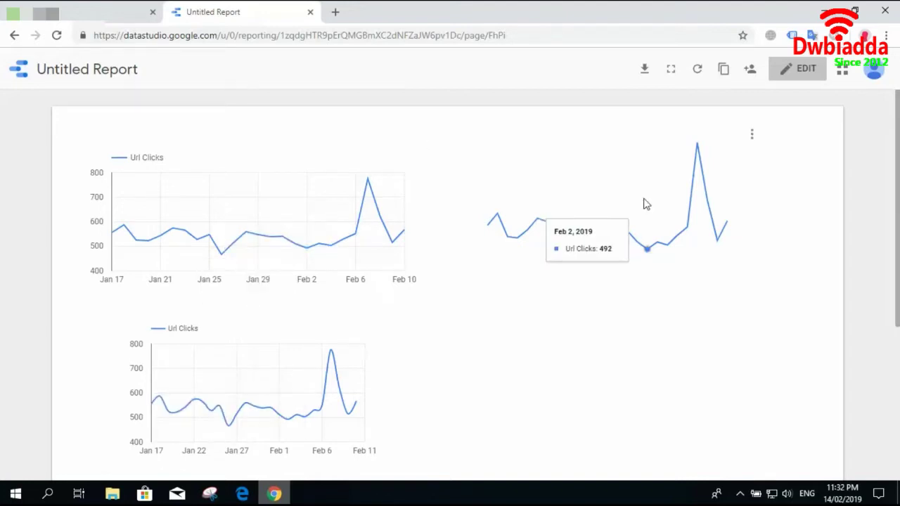
pyautogui.click(805, 69)
# Move the sparkline chart down and slightly to the right on the page.
pyautogui.click(244, 96)
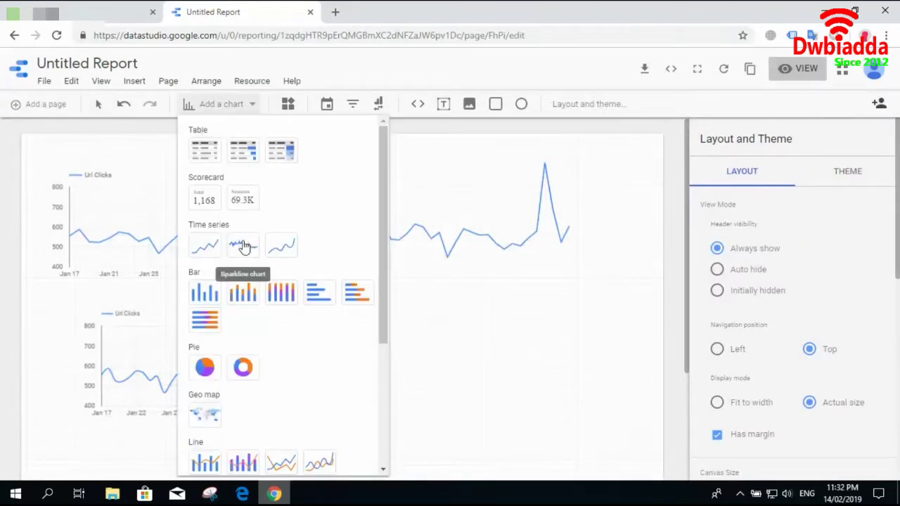
pyautogui.click(517, 241)
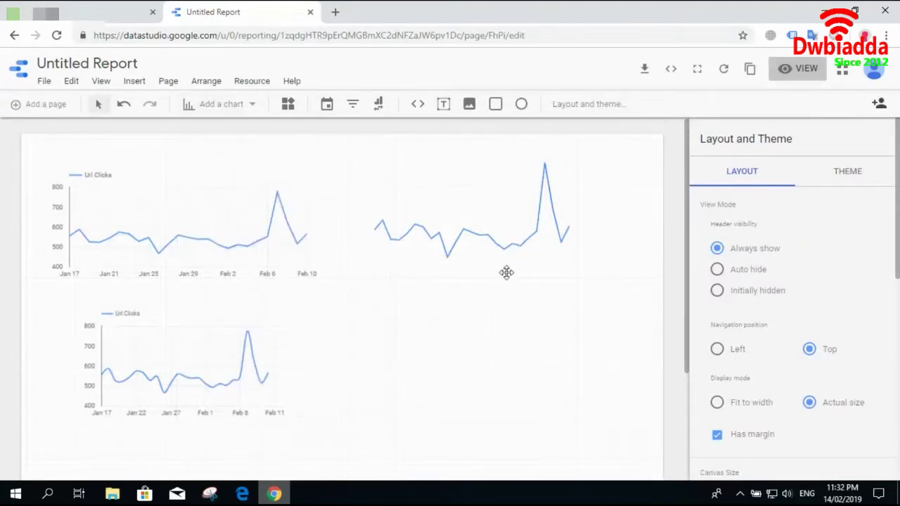
pyautogui.moveTo(504, 245); pyautogui.dragTo(542, 288)
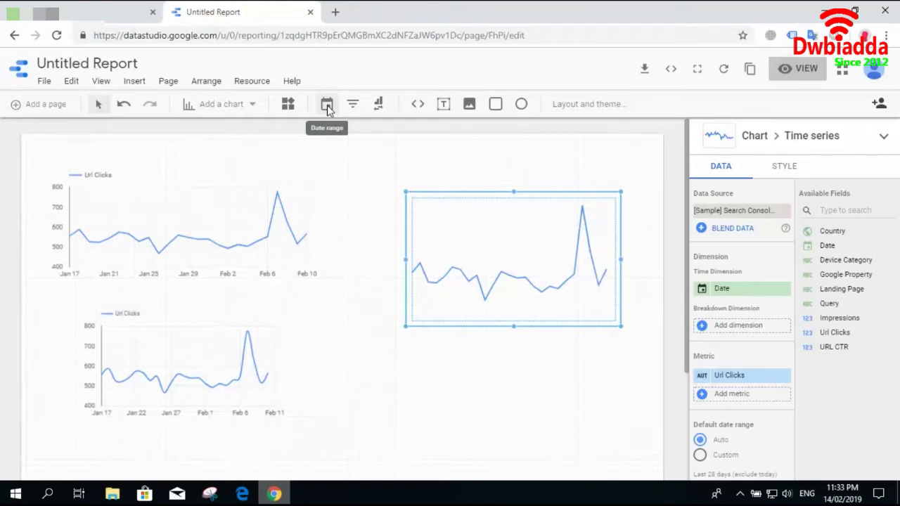
# Insert a date range control and place it near the upper edge of the page, above the charts.
pyautogui.click(327, 105)
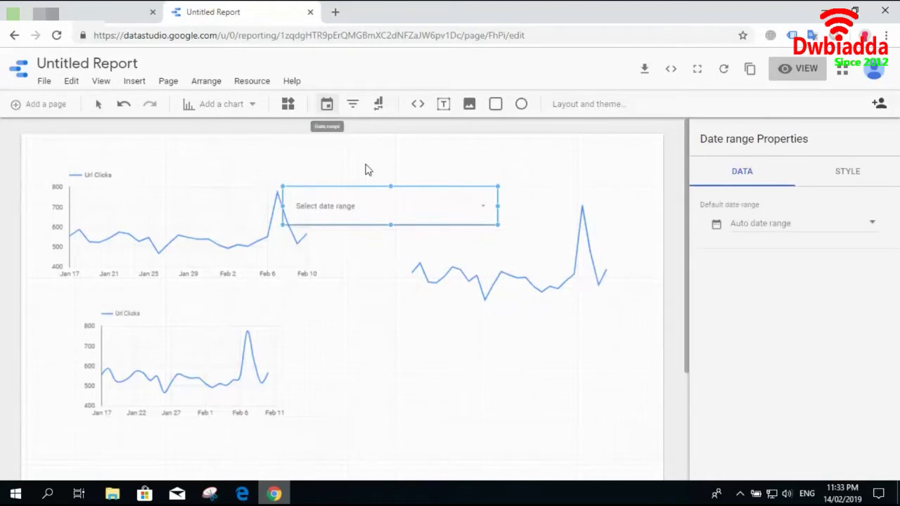
pyautogui.moveTo(375, 204); pyautogui.dragTo(316, 162)
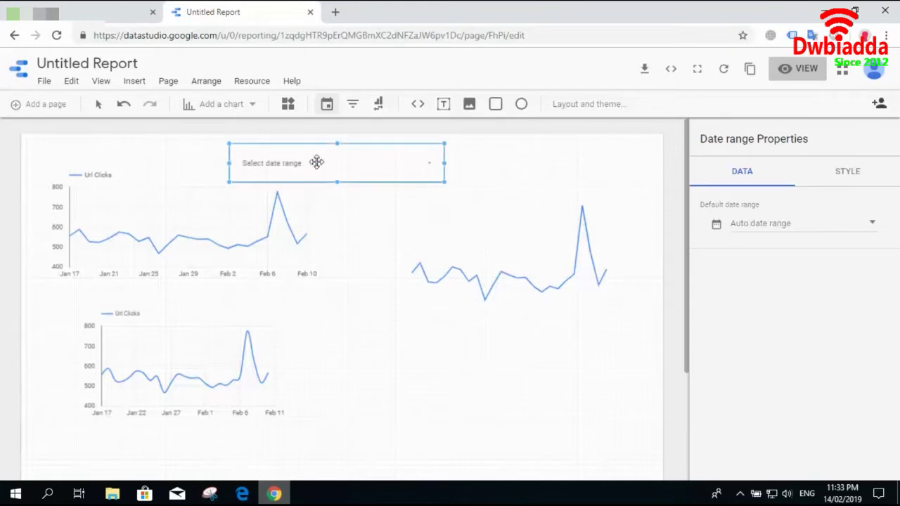
# Preview the report, apply the This year preset in the date range control, and examine the first chart's data.
pyautogui.click(795, 71)
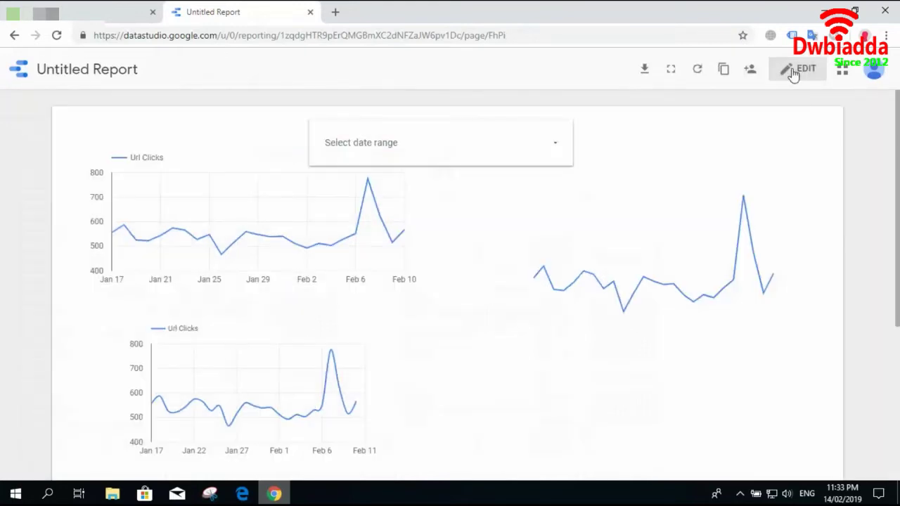
pyautogui.click(548, 146)
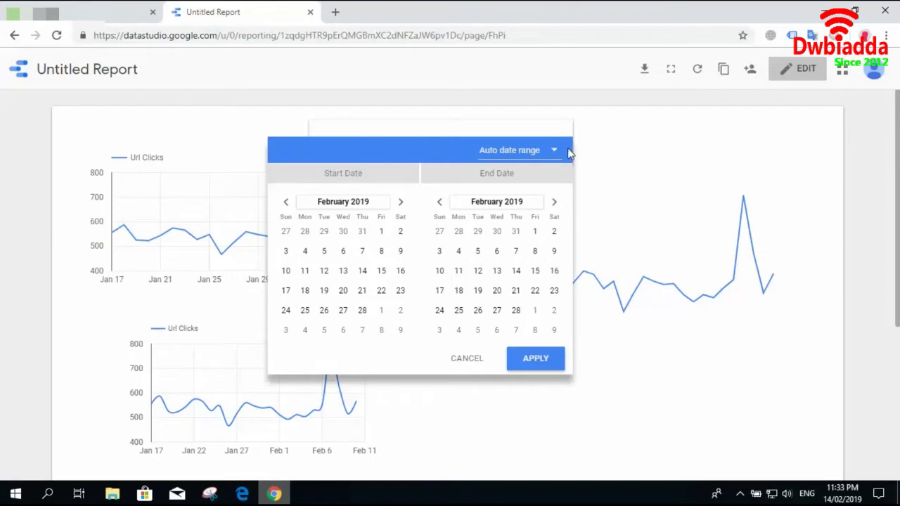
pyautogui.click(555, 151)
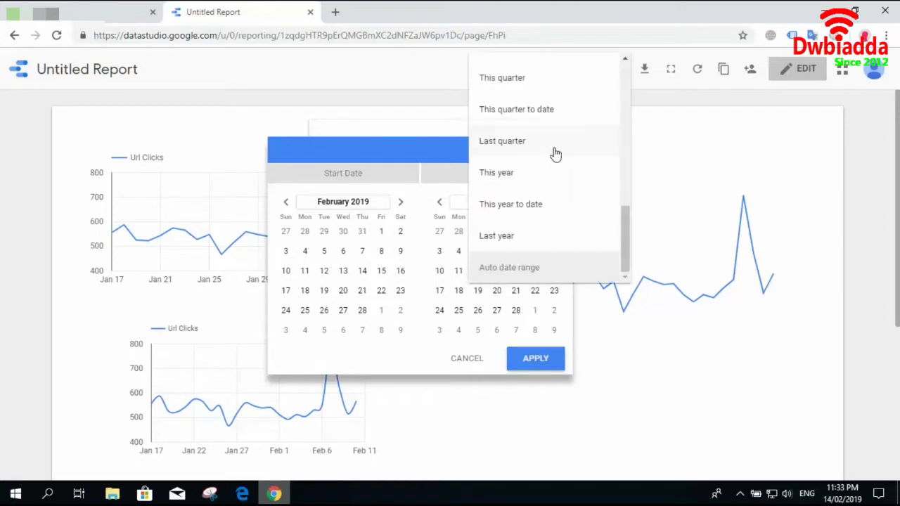
pyautogui.click(524, 174)
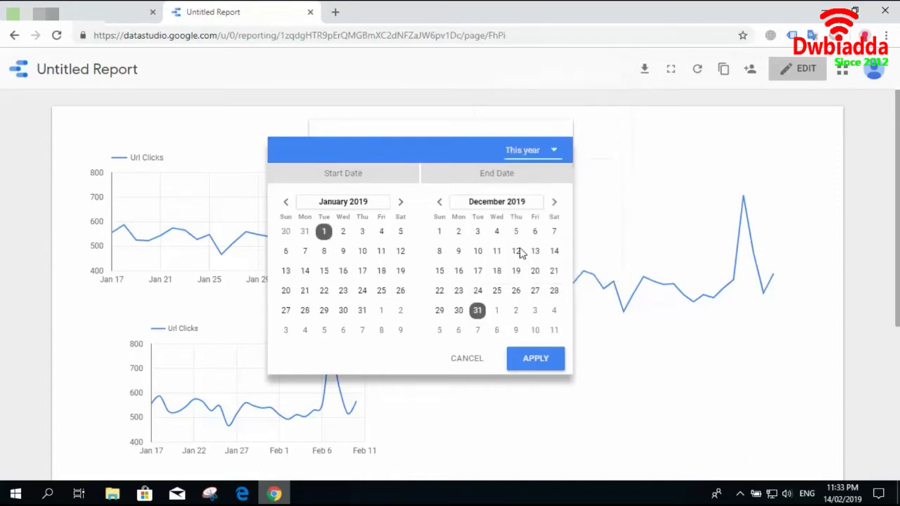
pyautogui.click(535, 360)
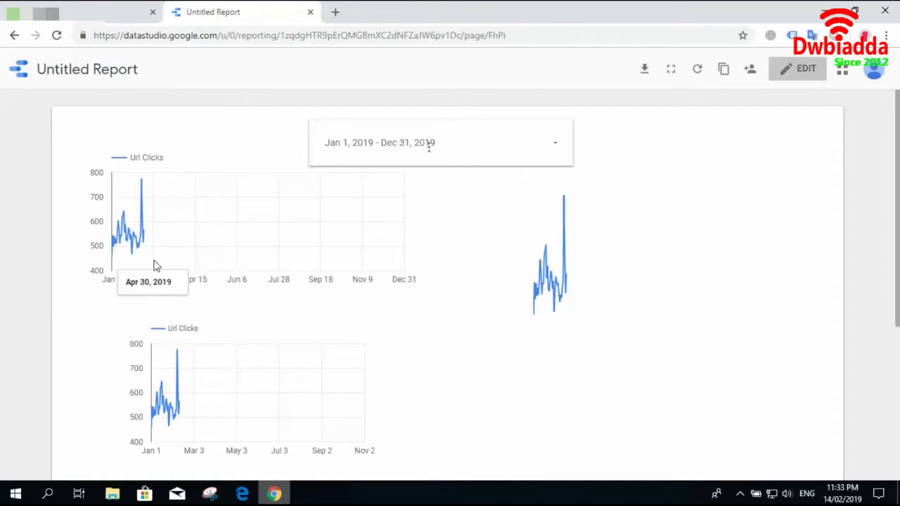
pyautogui.moveTo(143, 243)
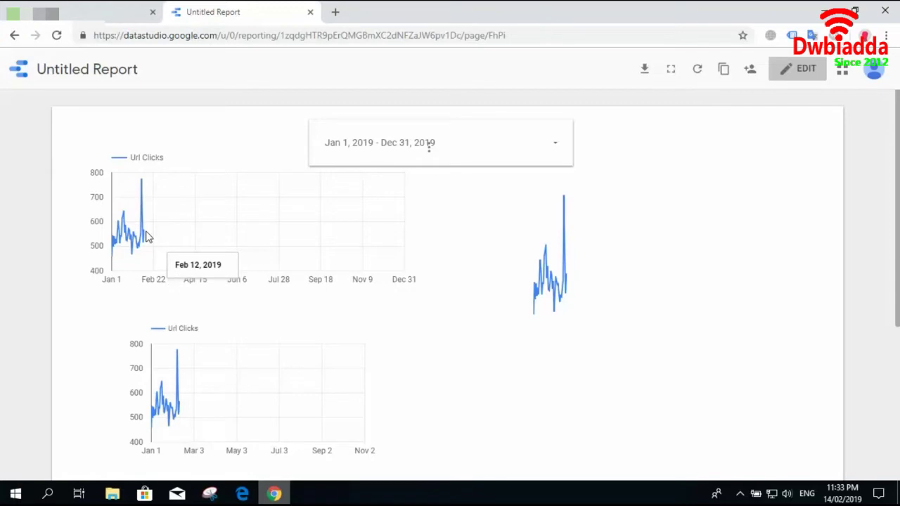
# Apply the Last year preset in the date range control, examine the charts, and return to editing.
pyautogui.click(552, 144)
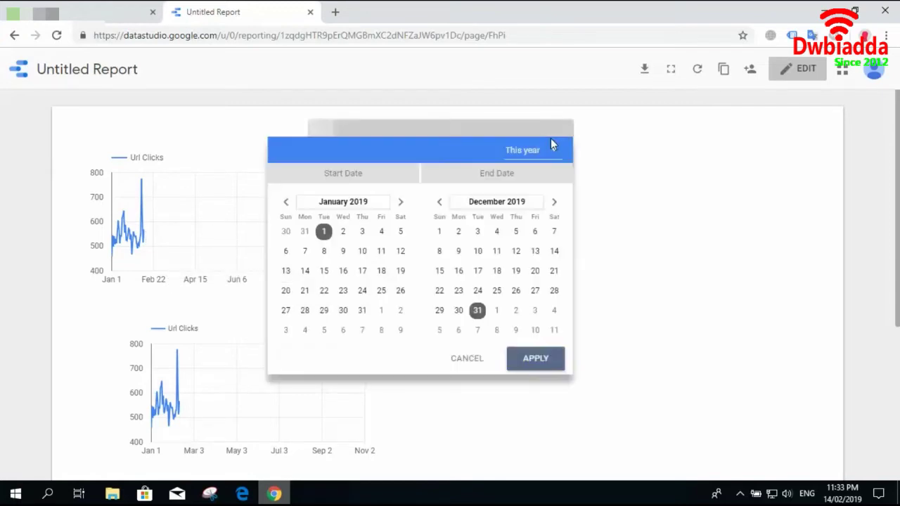
pyautogui.click(554, 155)
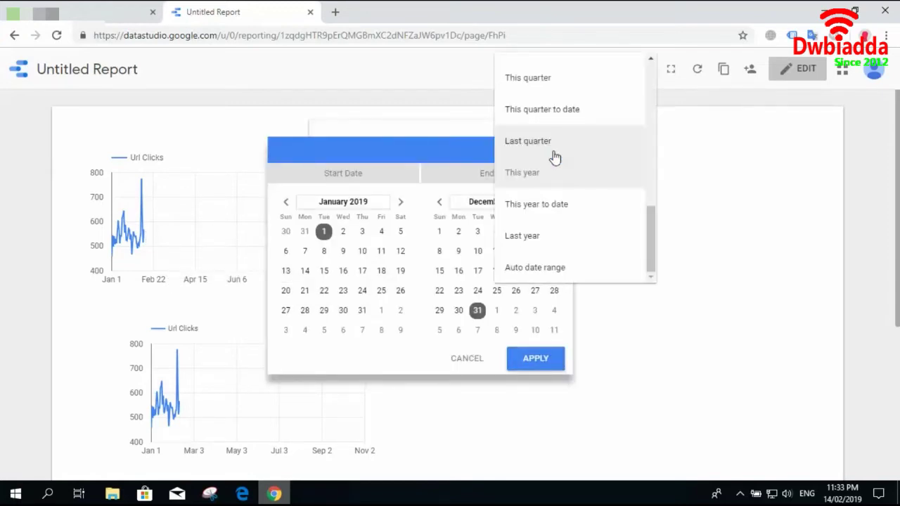
pyautogui.click(572, 239)
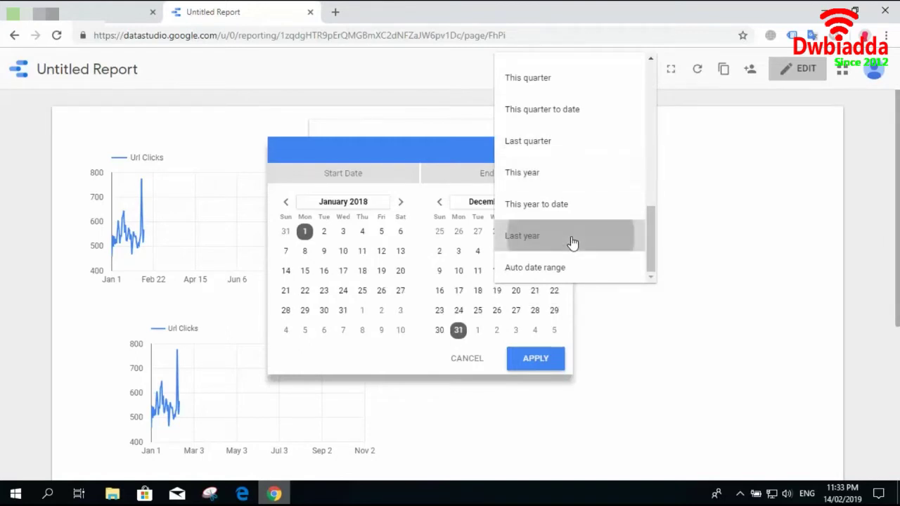
pyautogui.click(534, 359)
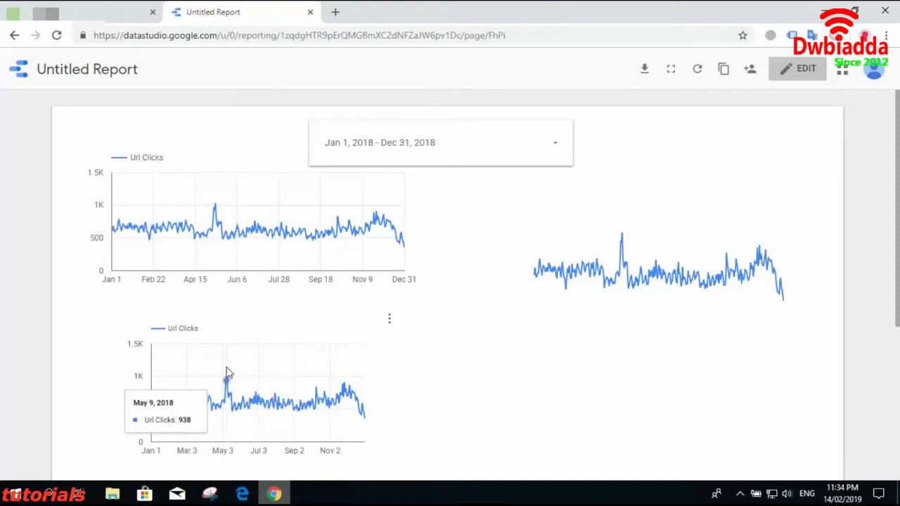
pyautogui.click(799, 73)
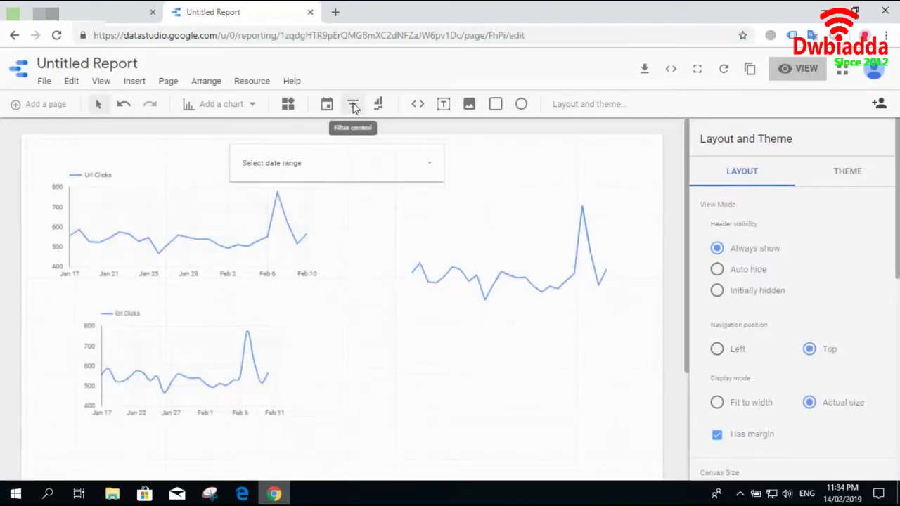
# Insert a filter control below the sparkline chart and set its dimension to Country.
pyautogui.click(354, 106)
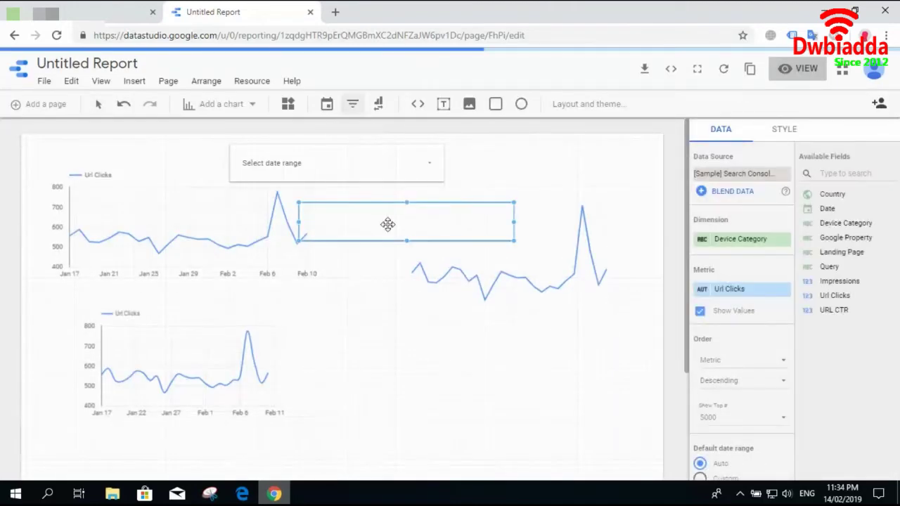
pyautogui.moveTo(408, 277); pyautogui.dragTo(488, 386)
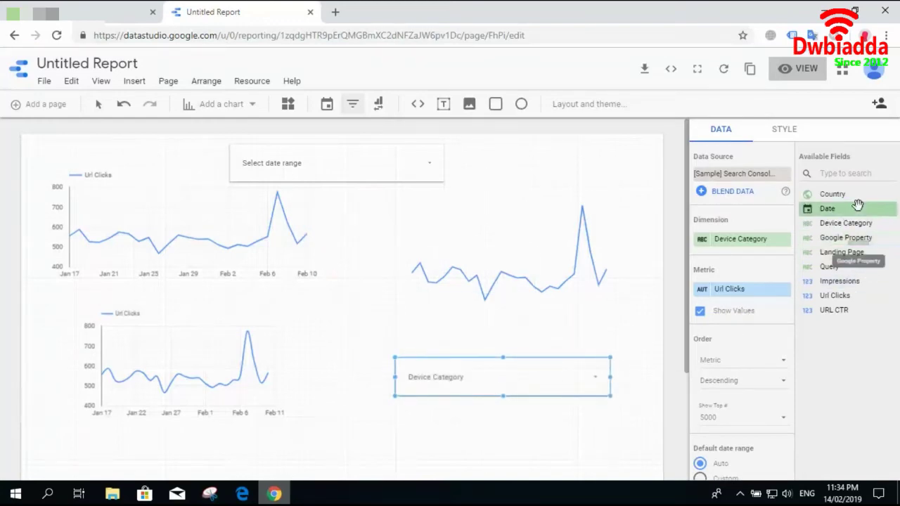
pyautogui.moveTo(848, 194); pyautogui.dragTo(745, 299)
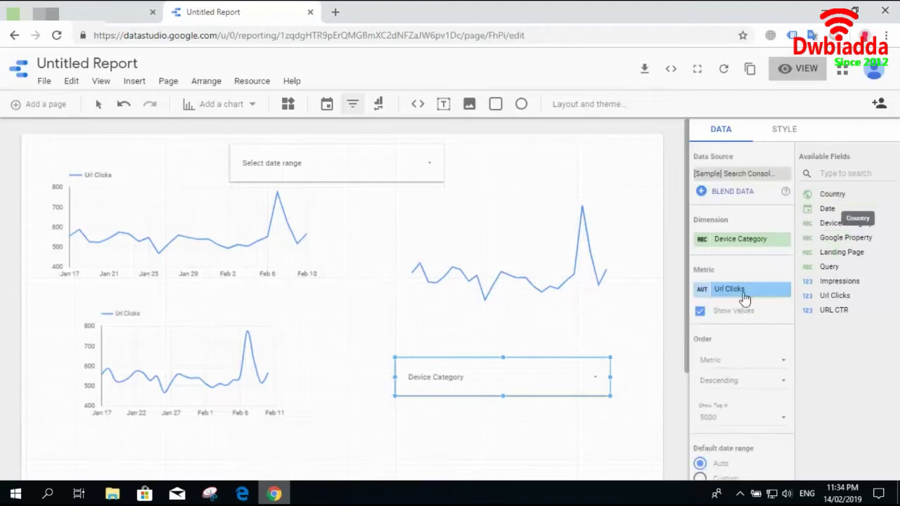
pyautogui.moveTo(819, 195); pyautogui.dragTo(718, 244)
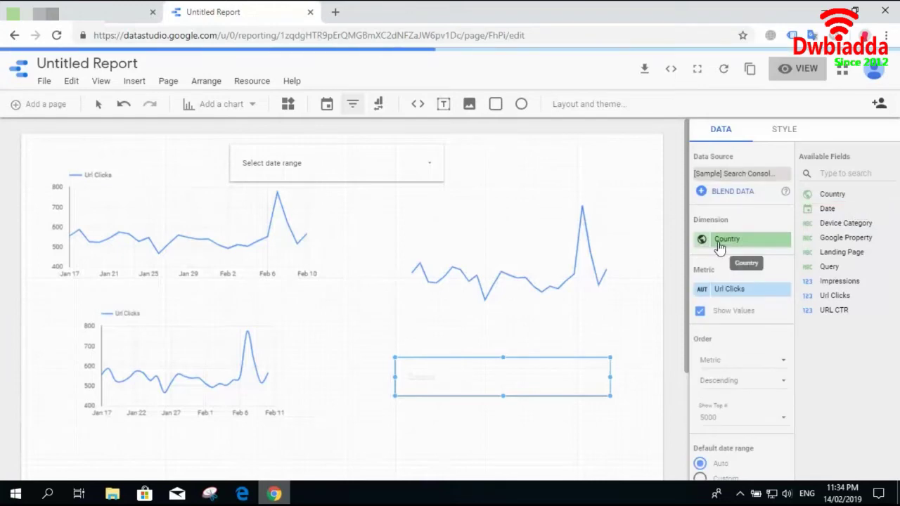
# Preview the report, filter the charts to only United States with the Country control, and examine the first chart.
pyautogui.click(798, 68)
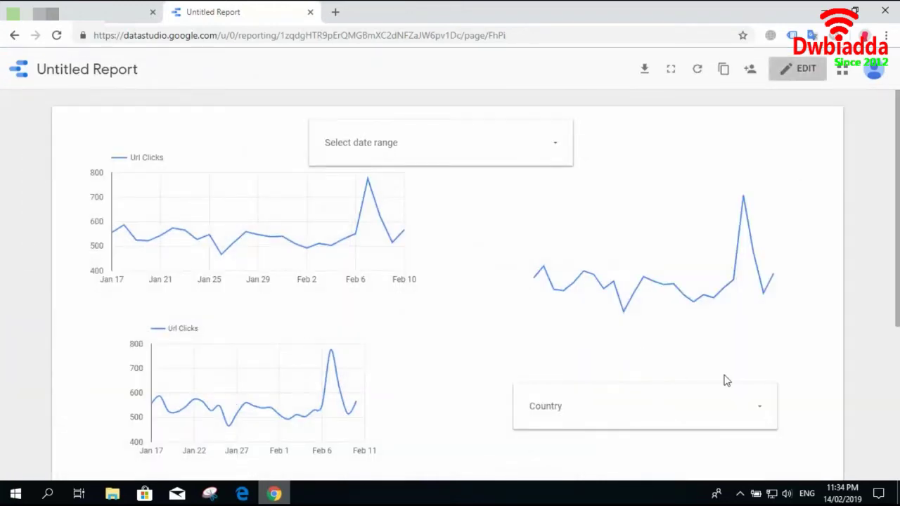
pyautogui.click(761, 408)
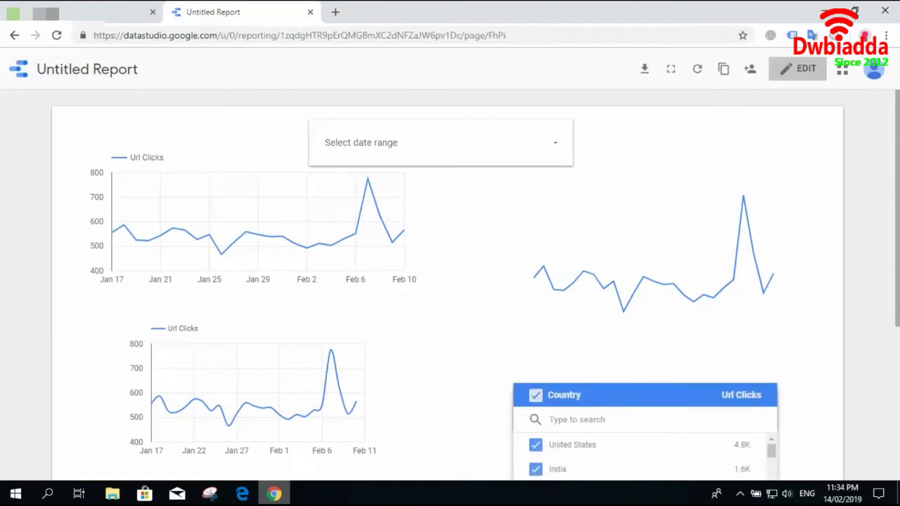
pyautogui.scroll(-2, 450, 281)
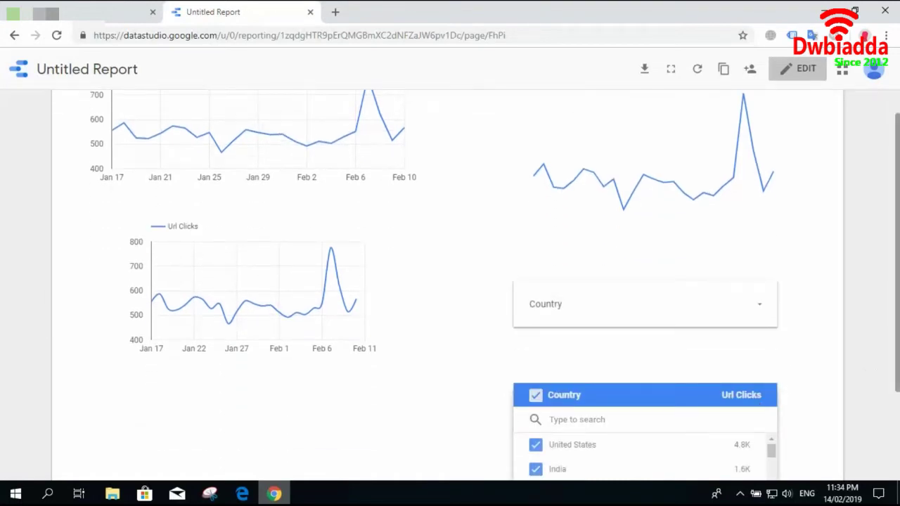
pyautogui.scroll(2, 450, 281)
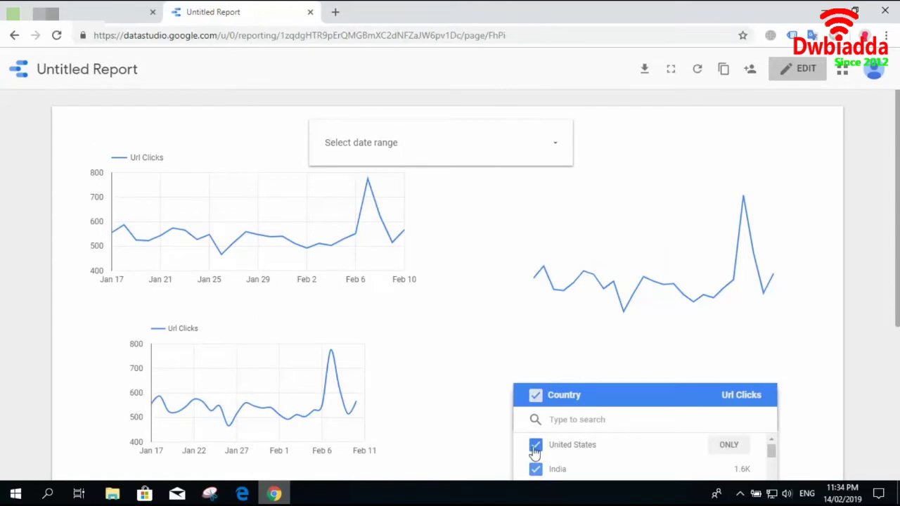
pyautogui.click(729, 446)
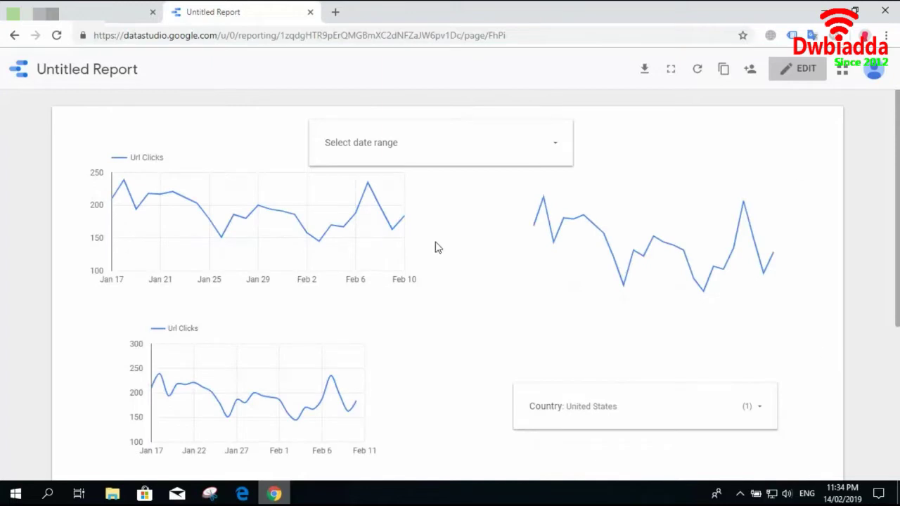
pyautogui.moveTo(267, 215)
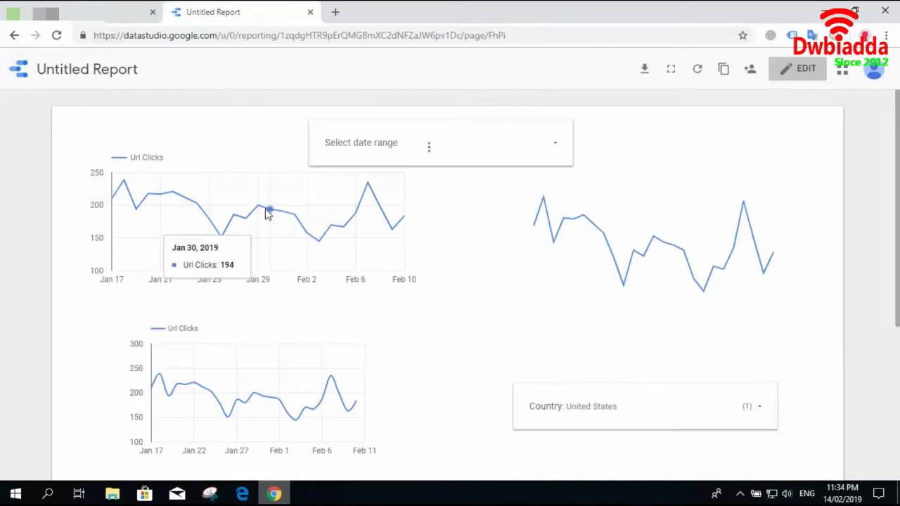
# Apply the Last quarter preset in the previewed report's date range control.
pyautogui.click(558, 148)
pyautogui.click(560, 152)
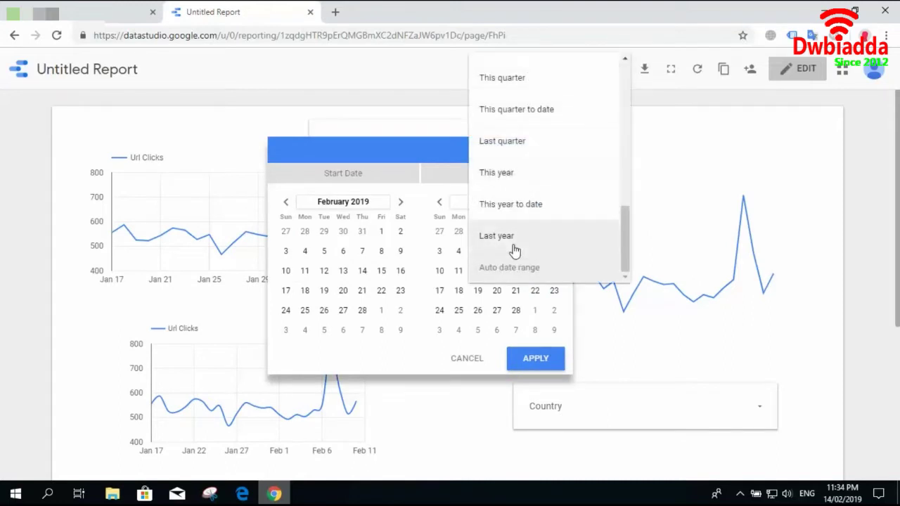
pyautogui.click(523, 152)
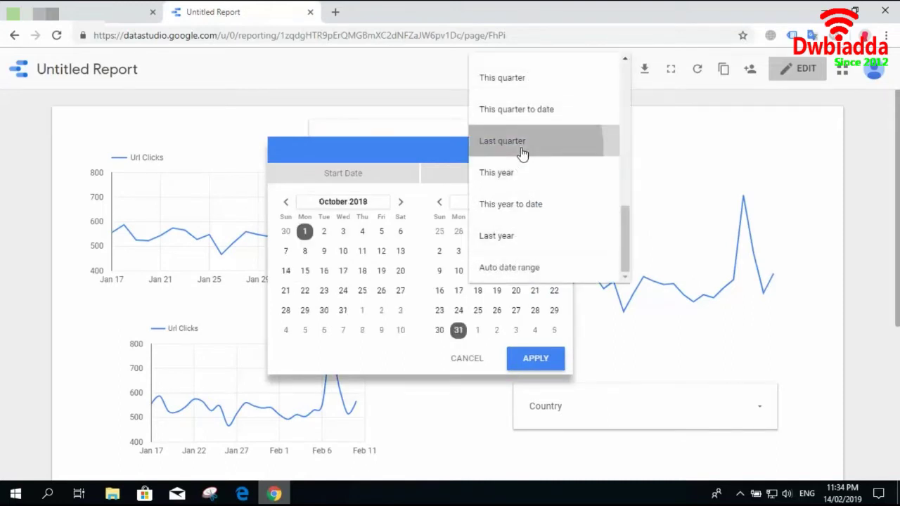
pyautogui.click(530, 357)
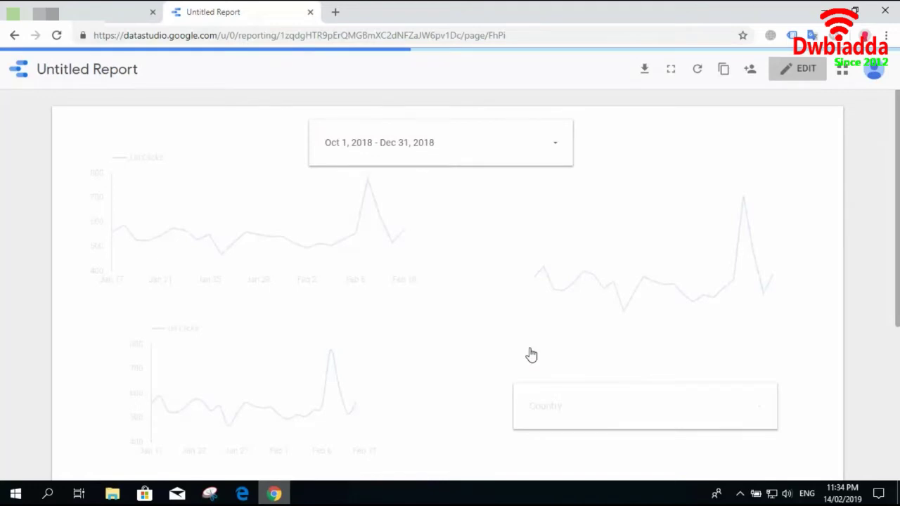
# Filter the last-quarter charts to only United States with the Country control, examine them, and return to editing.
pyautogui.click(687, 418)
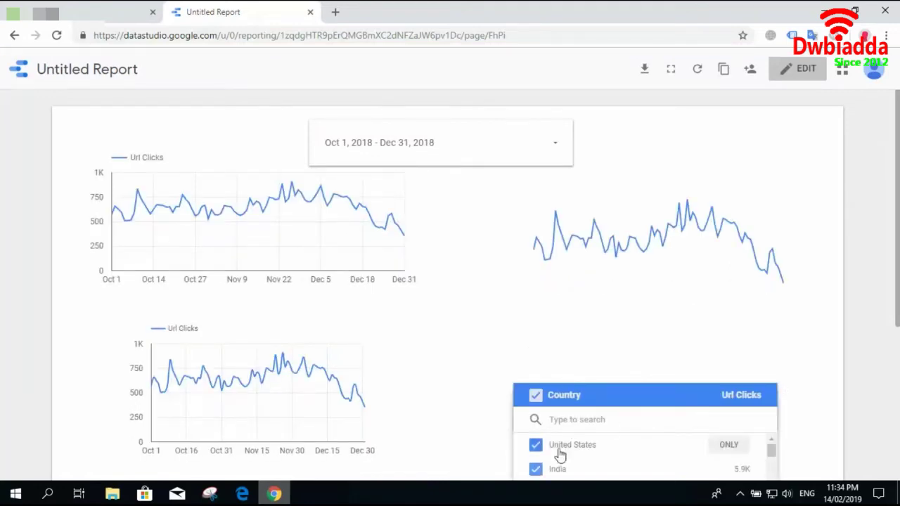
pyautogui.click(729, 444)
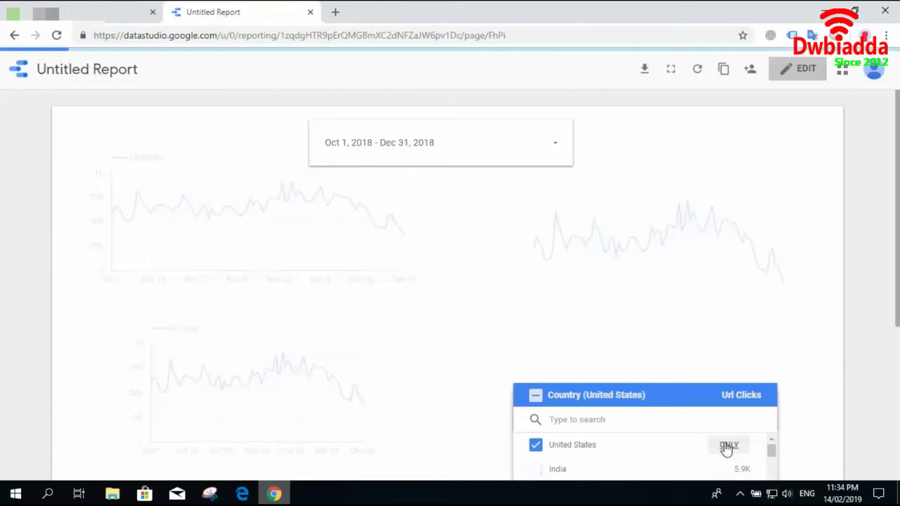
pyautogui.click(812, 358)
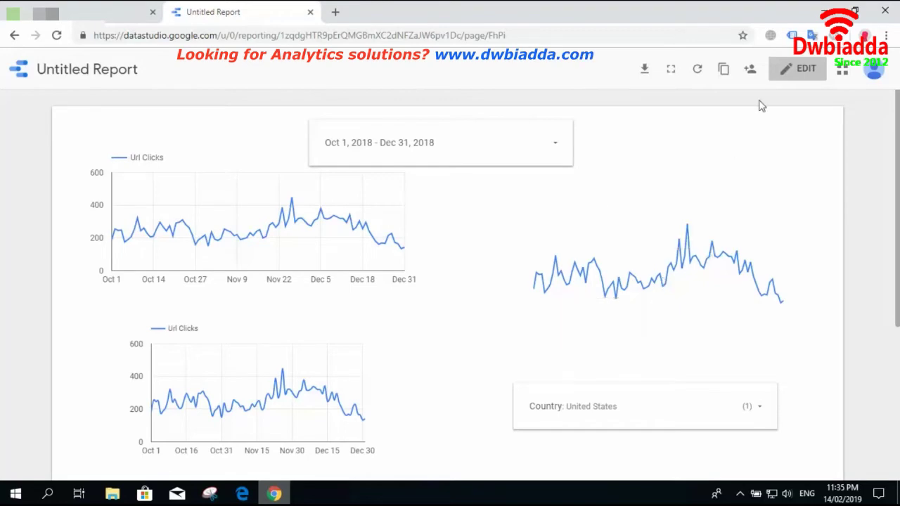
pyautogui.click(808, 69)
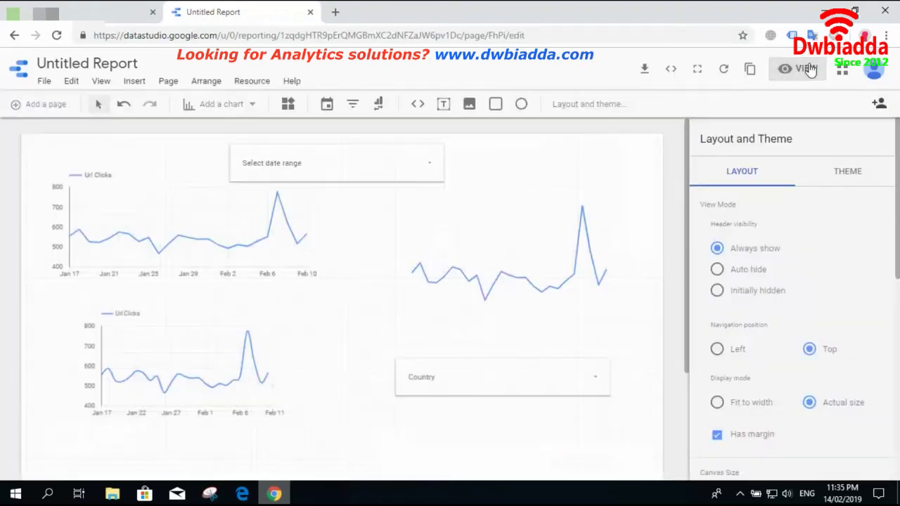
# Insert a second filter control just above the sparkline chart with Device Category as its dimension, and preview the report.
pyautogui.click(348, 106)
pyautogui.moveTo(349, 156); pyautogui.dragTo(448, 222)
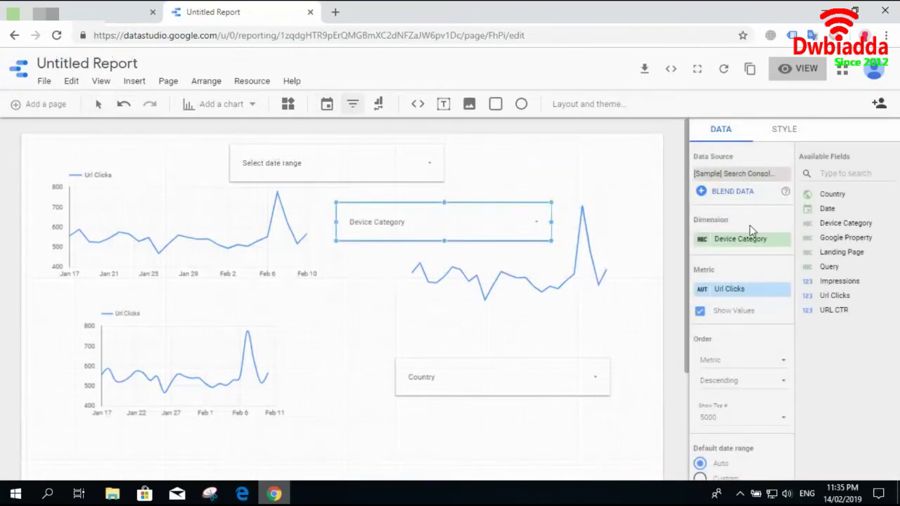
pyautogui.moveTo(836, 224); pyautogui.dragTo(742, 246)
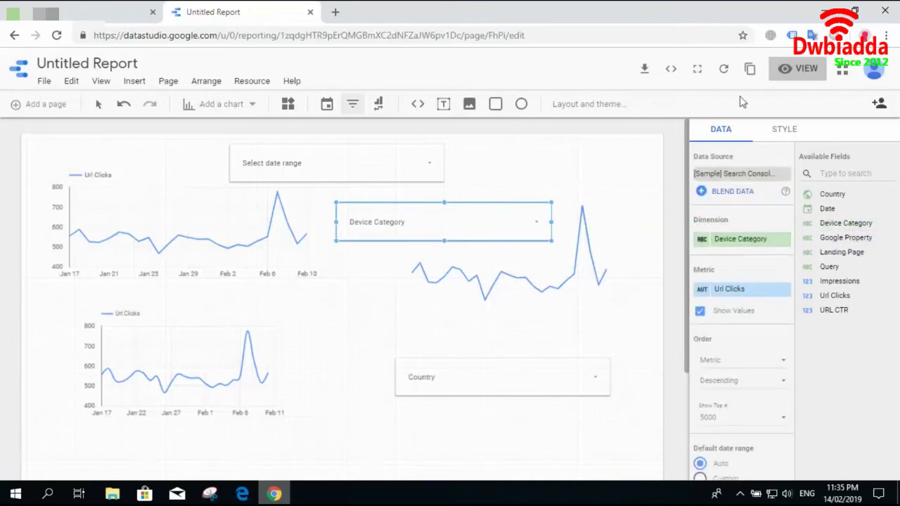
pyautogui.click(792, 76)
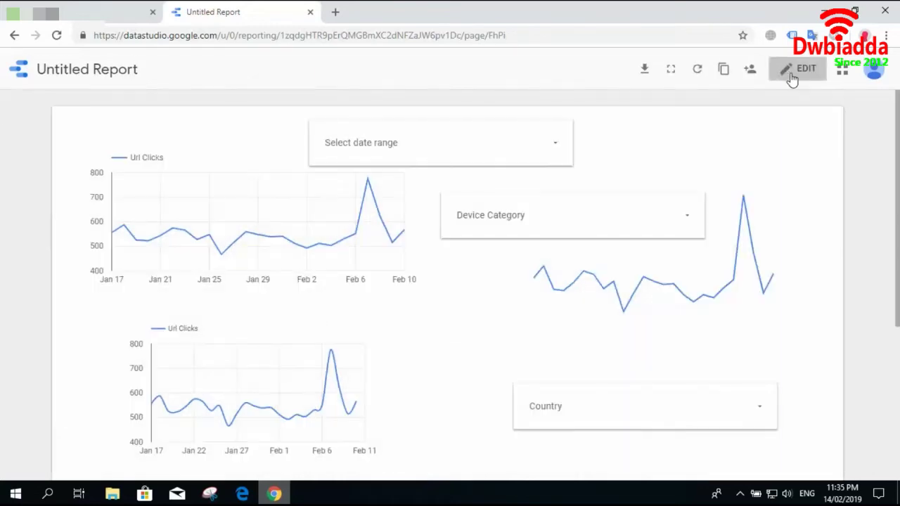
pyautogui.click(564, 162)
pyautogui.click(556, 153)
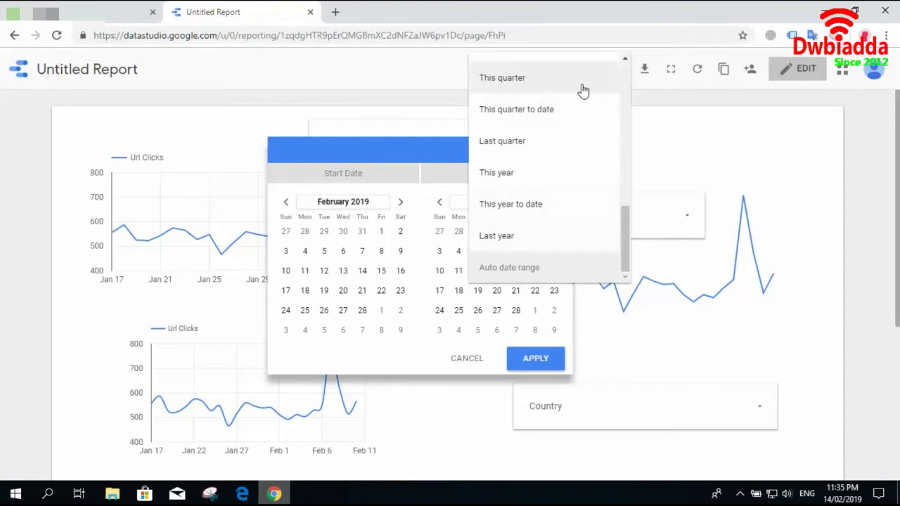
pyautogui.click(560, 86)
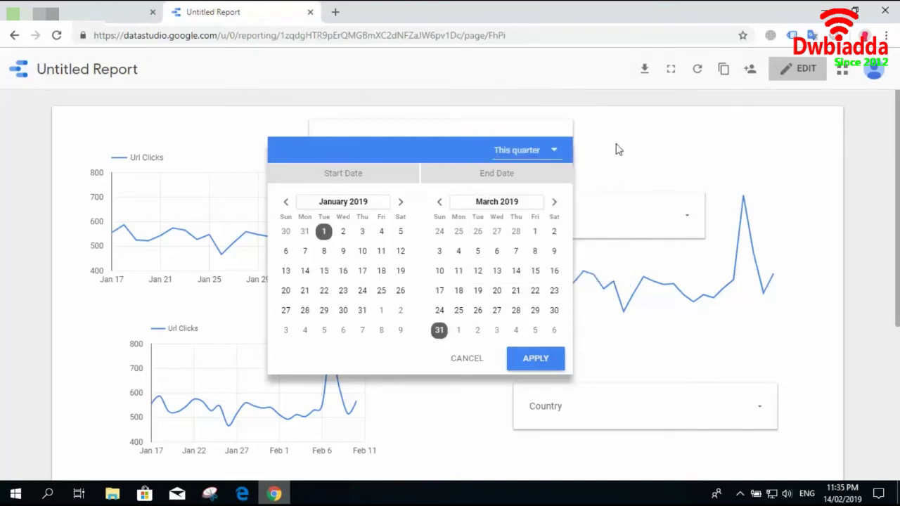
pyautogui.click(615, 149)
# Apply the Last quarter preset in the previewed report's date range control.
pyautogui.click(551, 143)
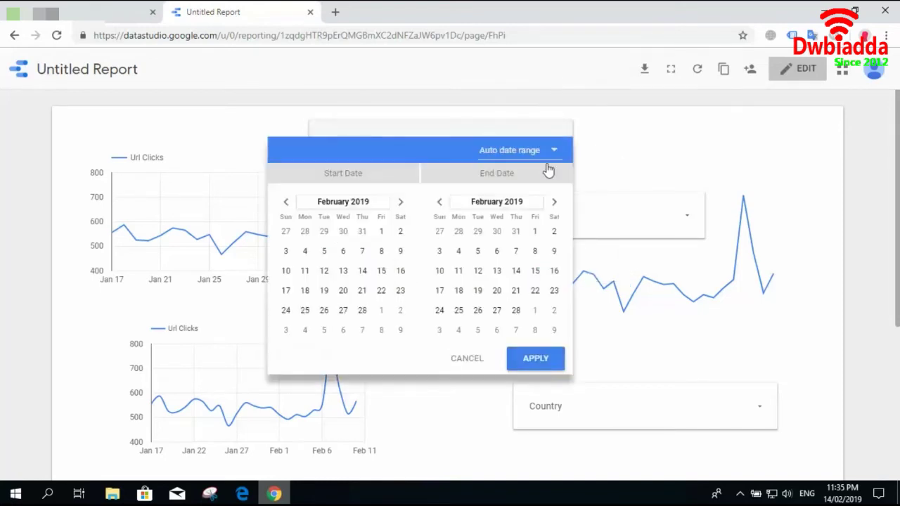
pyautogui.click(545, 155)
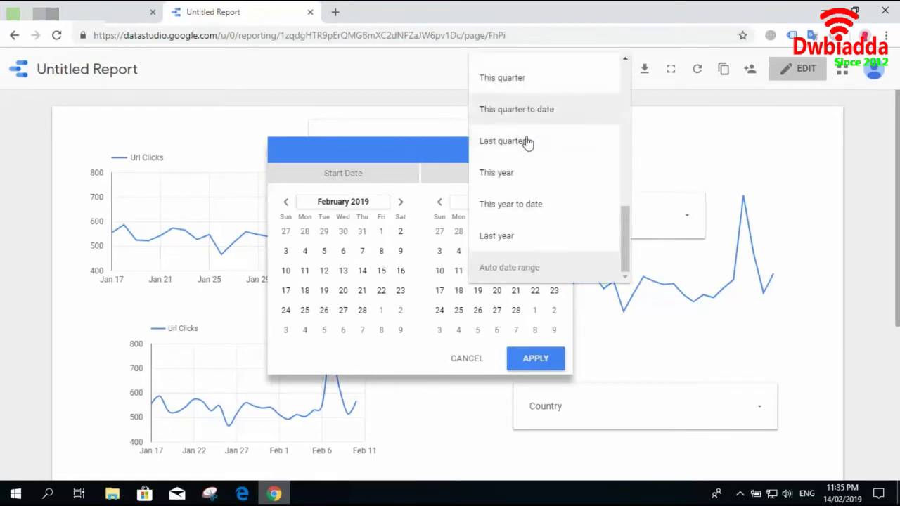
pyautogui.click(517, 144)
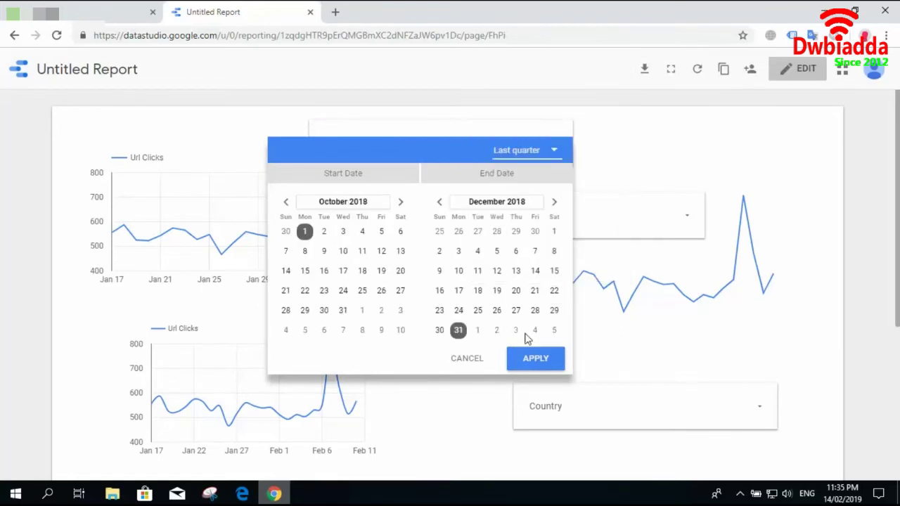
pyautogui.click(534, 358)
# Filter the previewed last-quarter charts to only DESKTOP with the Device Category control.
pyautogui.click(496, 235)
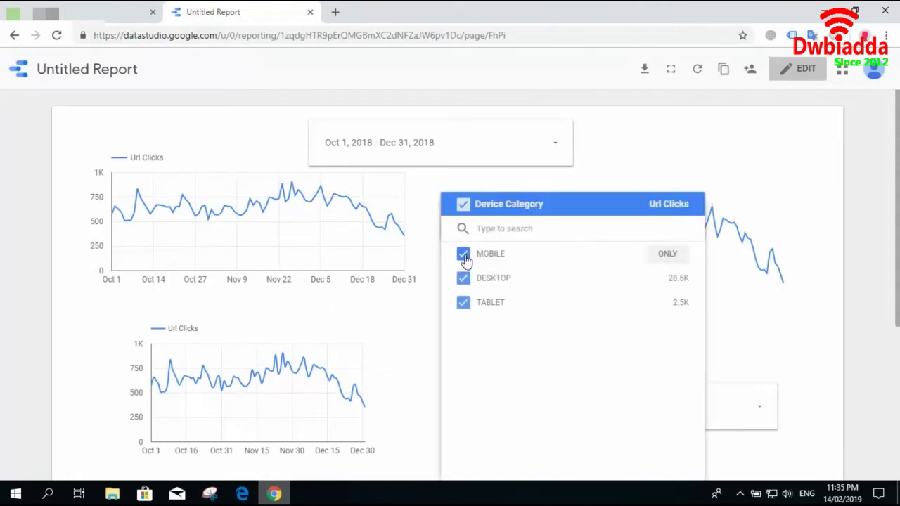
pyautogui.click(464, 256)
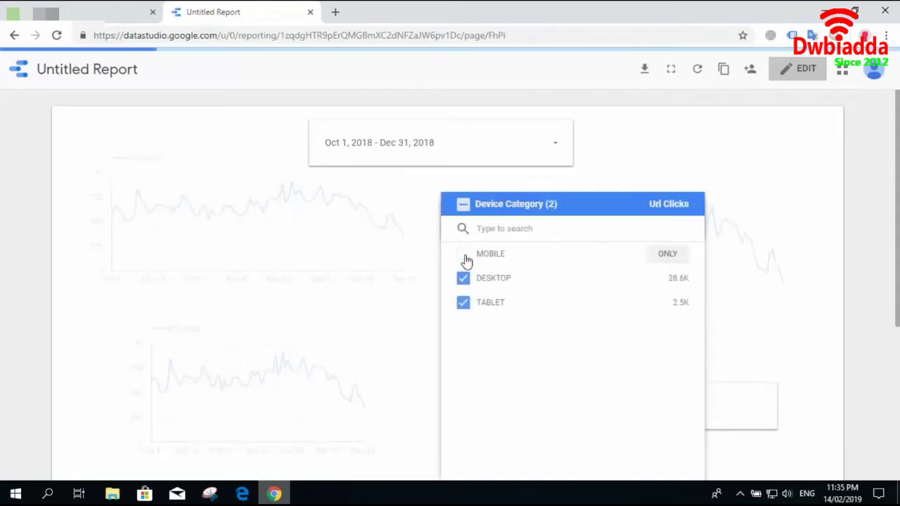
pyautogui.click(463, 303)
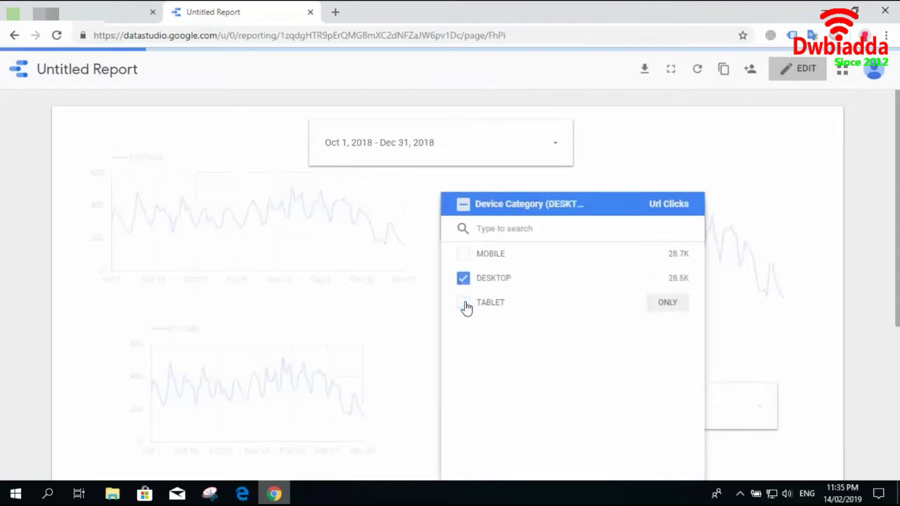
pyautogui.click(786, 129)
# Limit the desktop charts to only United States with the Country control and examine the first chart's November peak.
pyautogui.click(718, 406)
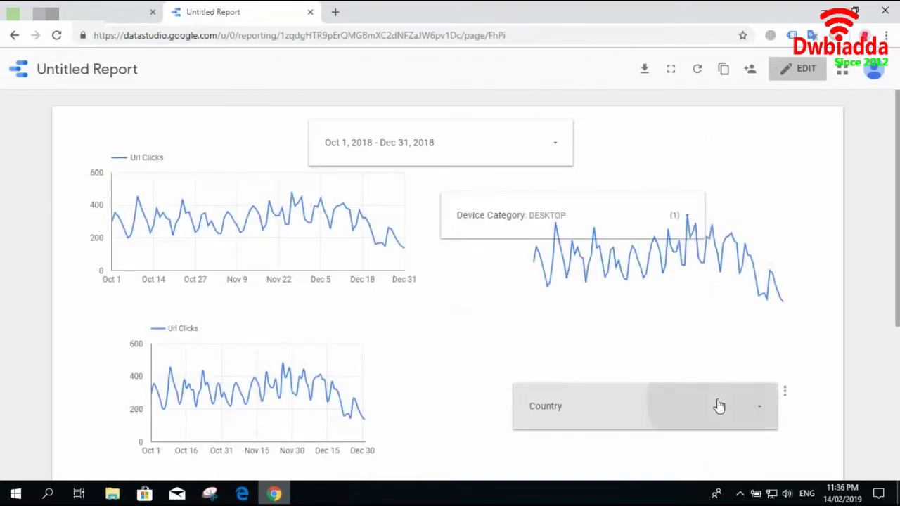
pyautogui.click(738, 448)
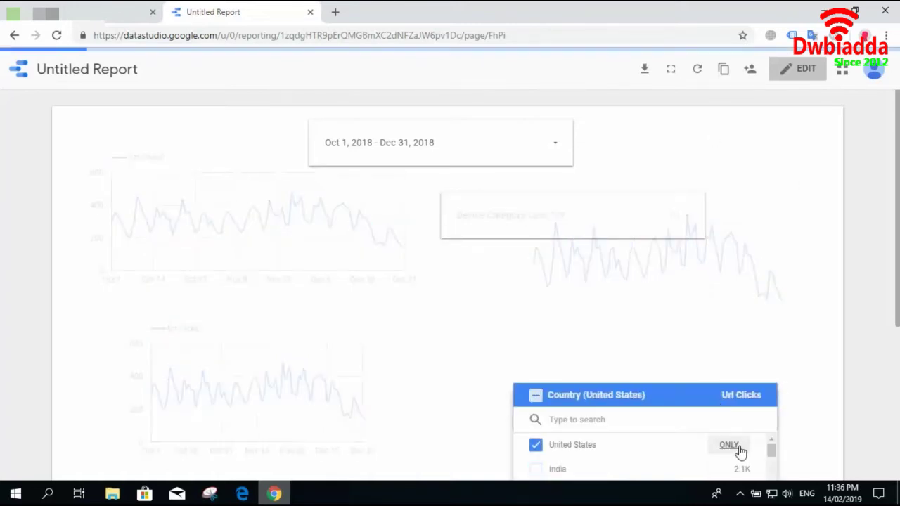
pyautogui.click(820, 365)
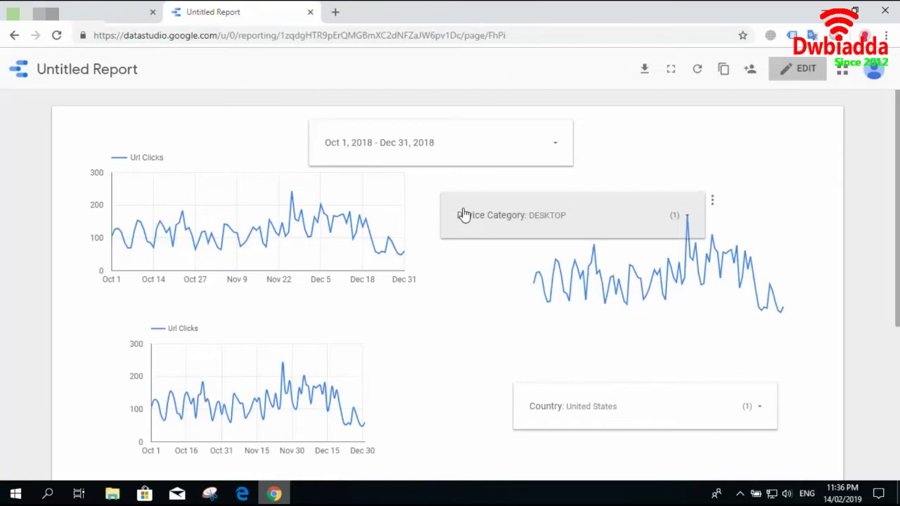
pyautogui.moveTo(325, 263)
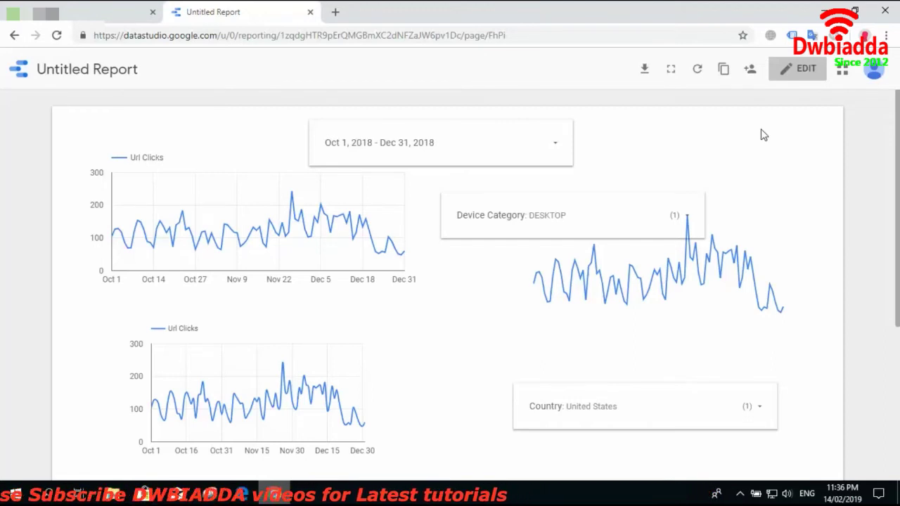
pyautogui.moveTo(292, 196)
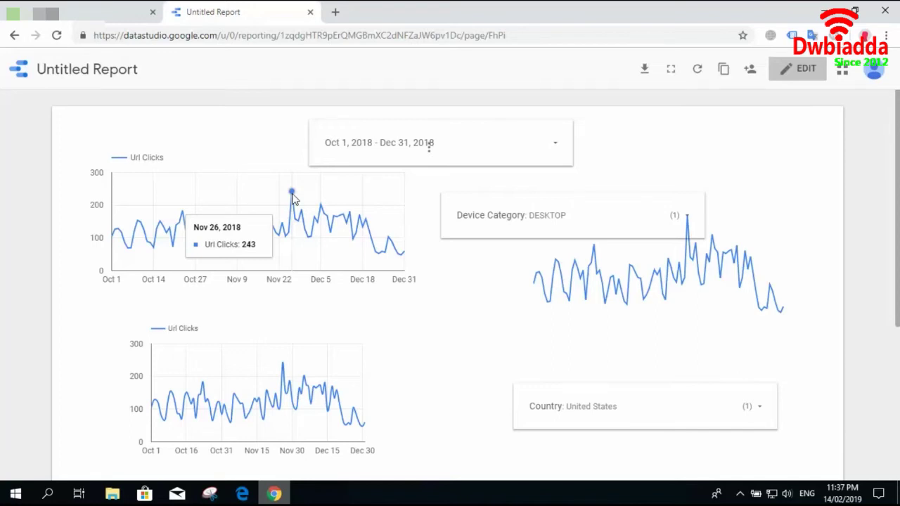
# Return to editing and shift the date range control horizontally away from the first chart, above the Device Category control.
pyautogui.click(802, 69)
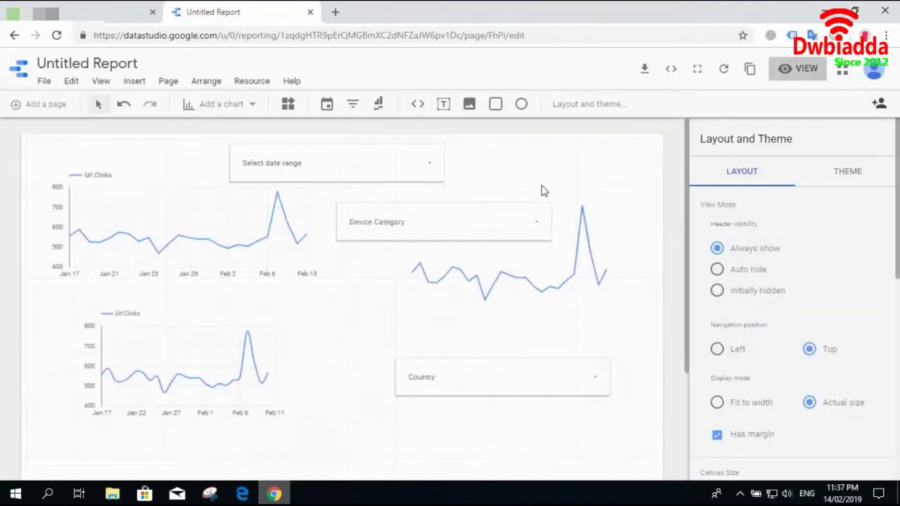
pyautogui.moveTo(374, 153); pyautogui.dragTo(505, 153)
# Try reversing the Y-axis direction in the first time series chart's style settings, and restore the normal direction.
pyautogui.click(206, 236)
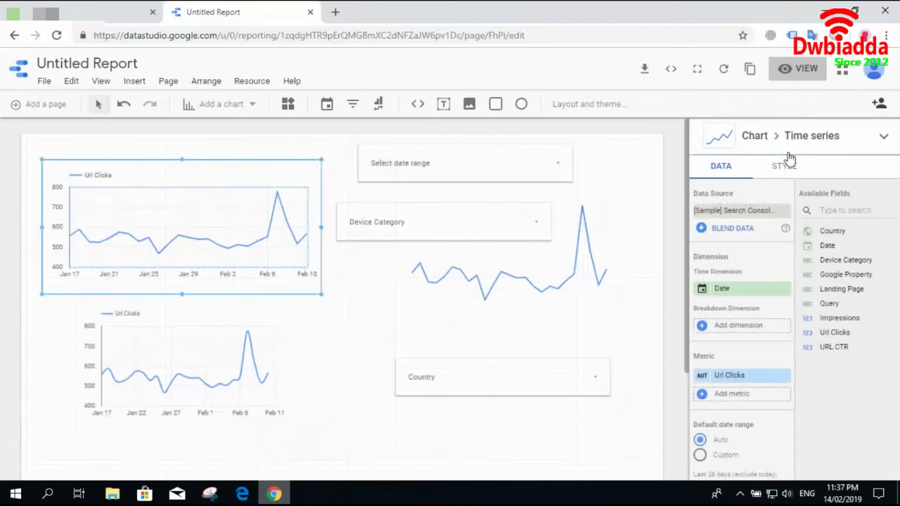
pyautogui.click(782, 169)
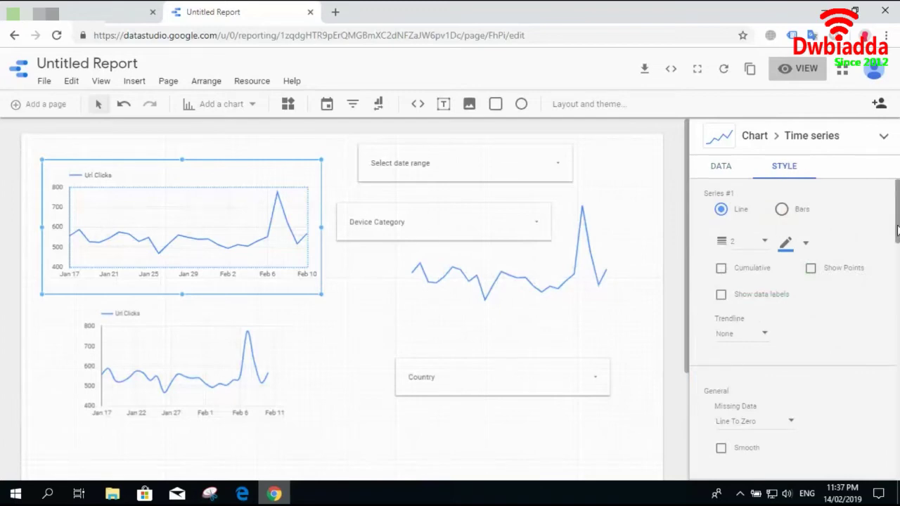
pyautogui.scroll(-4, 897, 230)
pyautogui.scroll(-1, 794, 330)
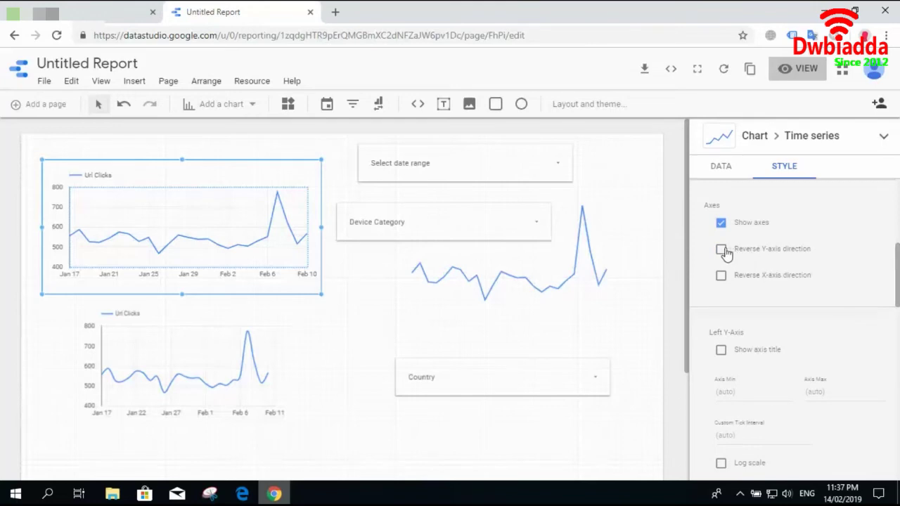
pyautogui.click(721, 250)
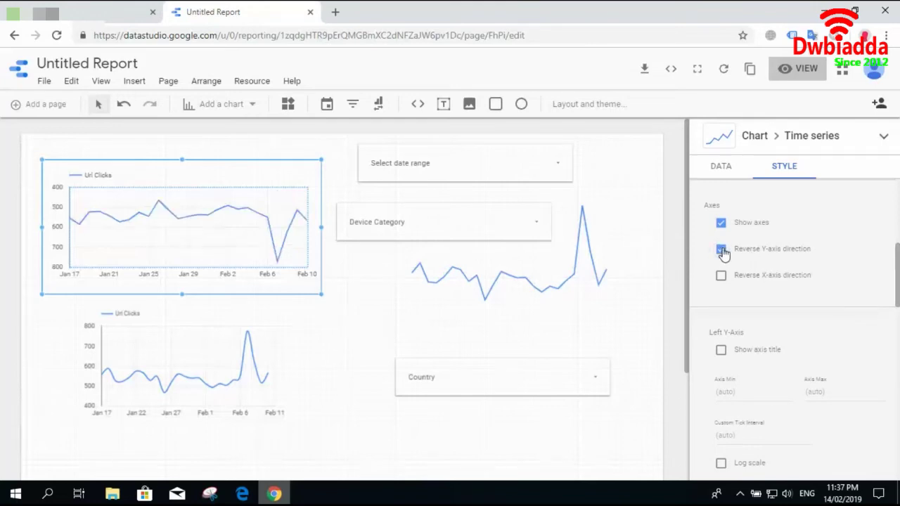
pyautogui.click(722, 250)
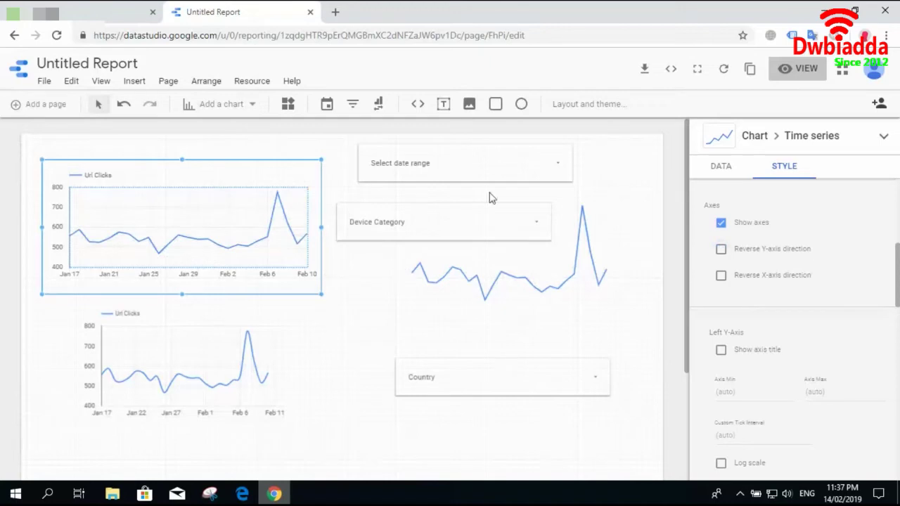
# Try reversing the X-axis direction of the first time series chart, and turn the reversal off again.
pyautogui.click(721, 275)
pyautogui.click(722, 276)
pyautogui.click(721, 276)
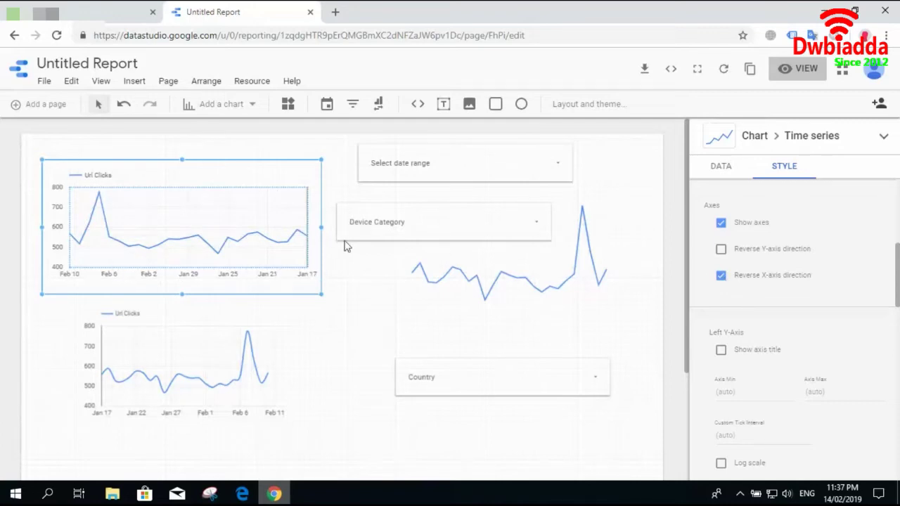
pyautogui.click(721, 277)
# Try displaying the first chart's Url Clicks series as bars, and switch it back to a line.
pyautogui.scroll(4, 795, 330)
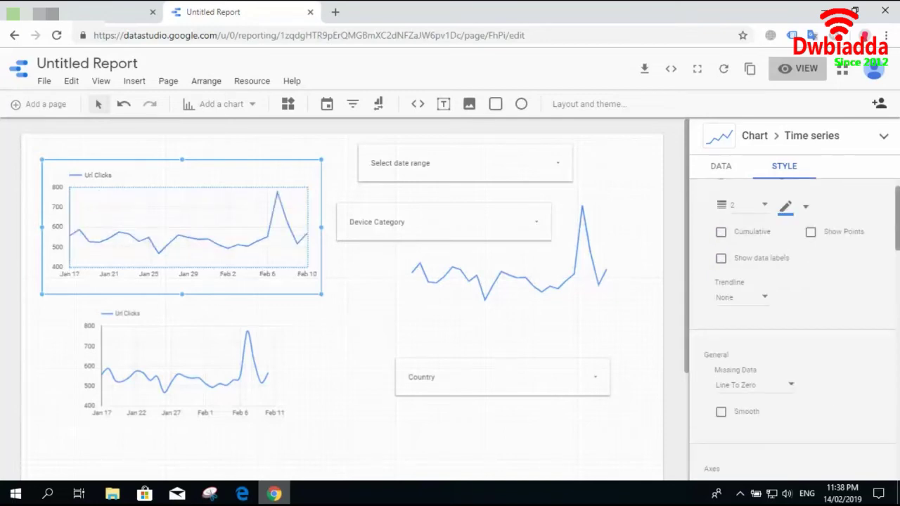
pyautogui.scroll(1, 794, 326)
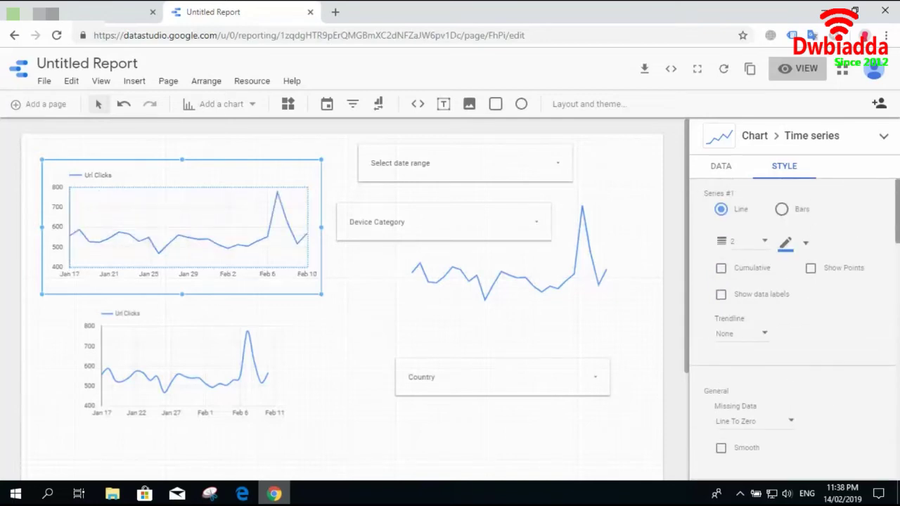
pyautogui.click(780, 211)
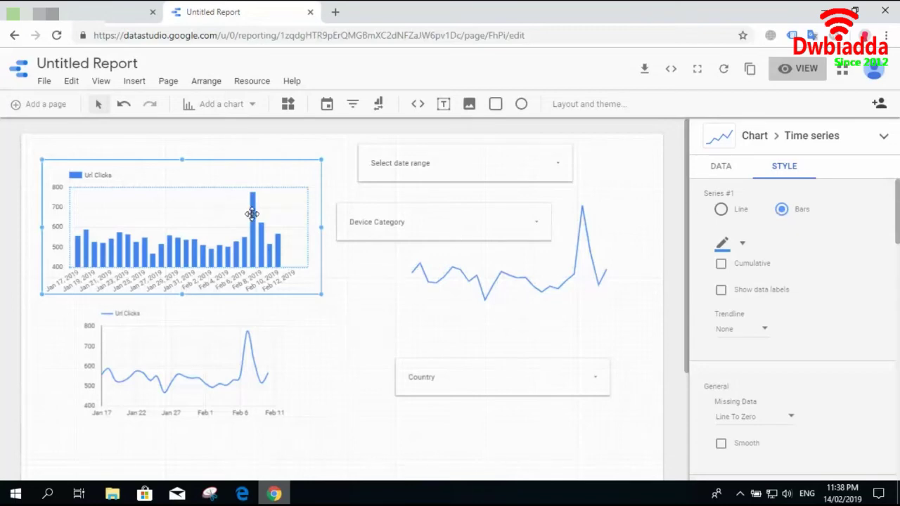
pyautogui.click(721, 211)
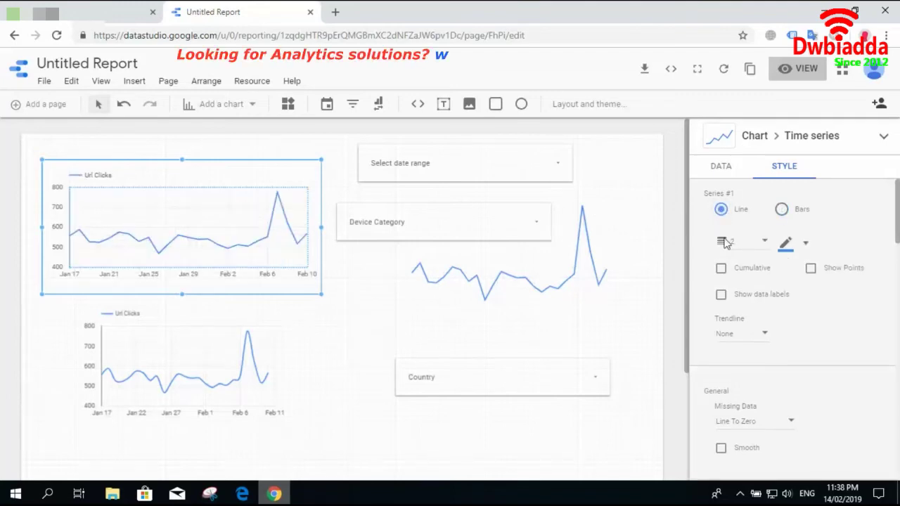
# Try the Cumulative and Show Points options on the first chart's series one after the other, disabling each again.
pyautogui.click(721, 270)
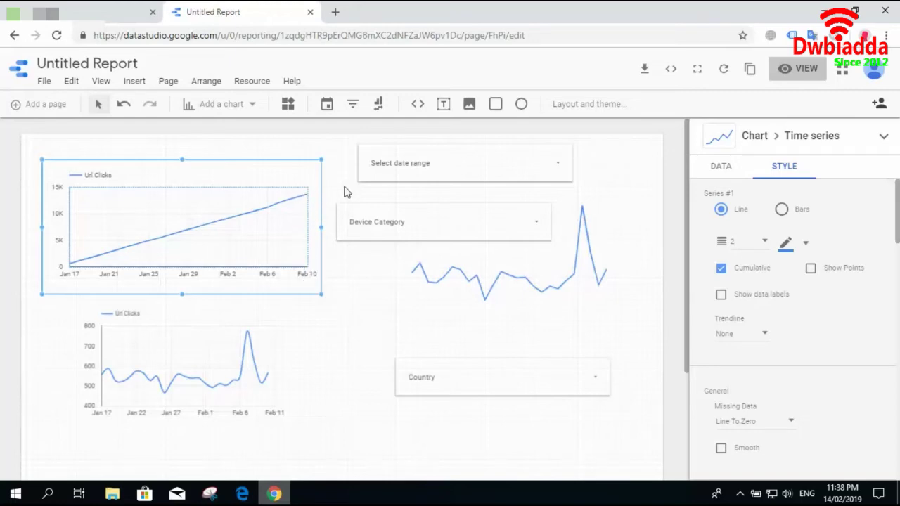
pyautogui.click(722, 269)
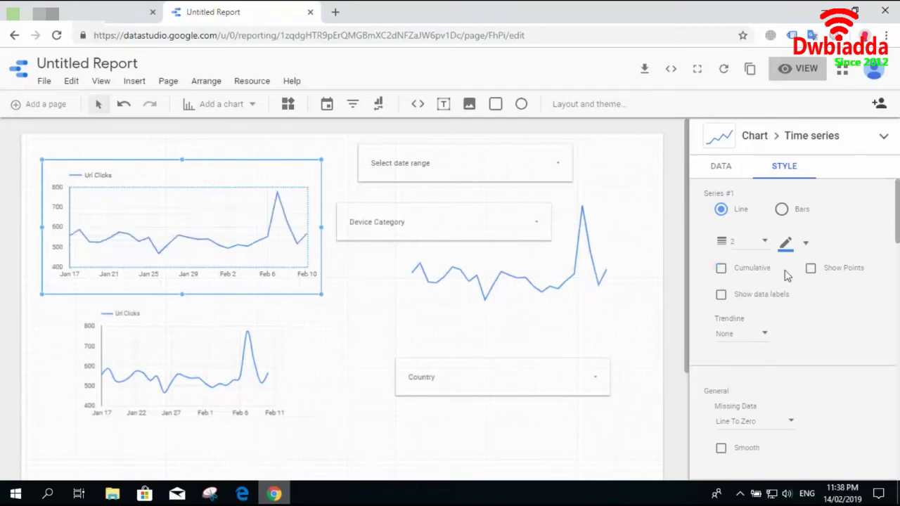
pyautogui.click(811, 270)
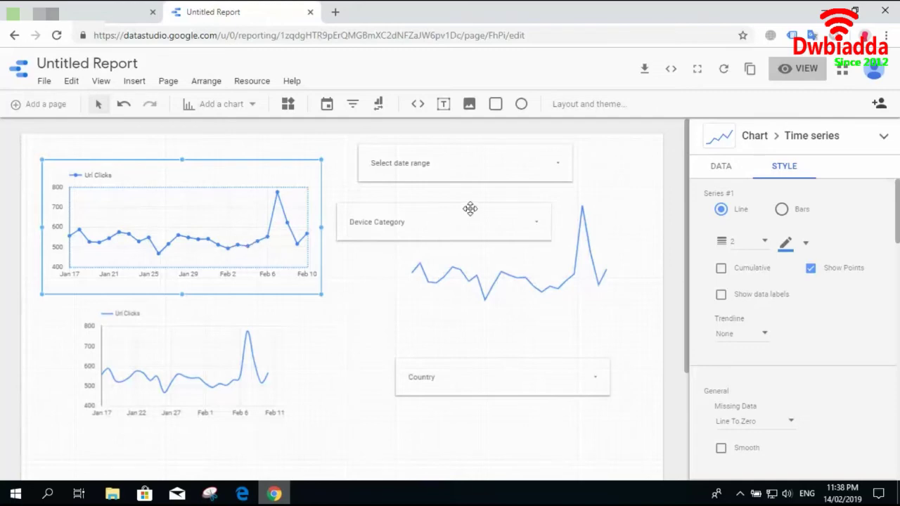
pyautogui.click(811, 270)
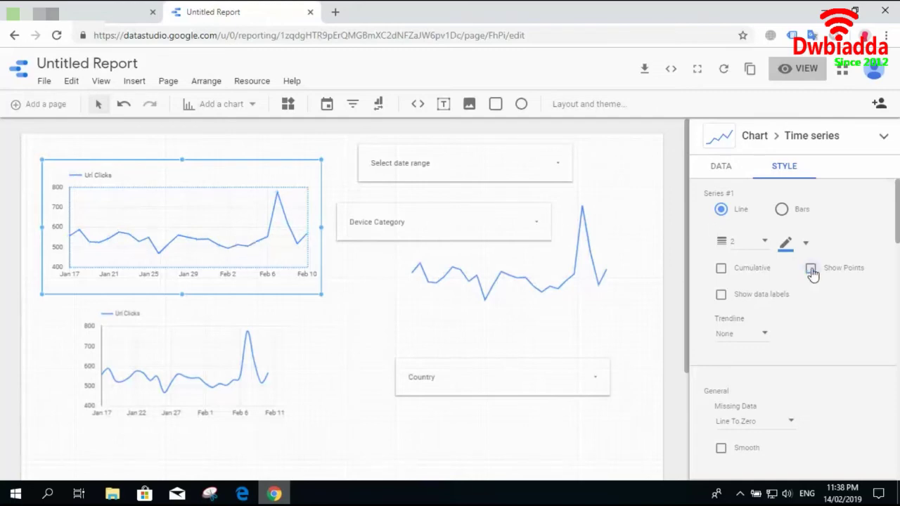
# Try data labels and an Exponential trendline on the first chart's series, removing the labels and resetting the trendline to None.
pyautogui.click(720, 296)
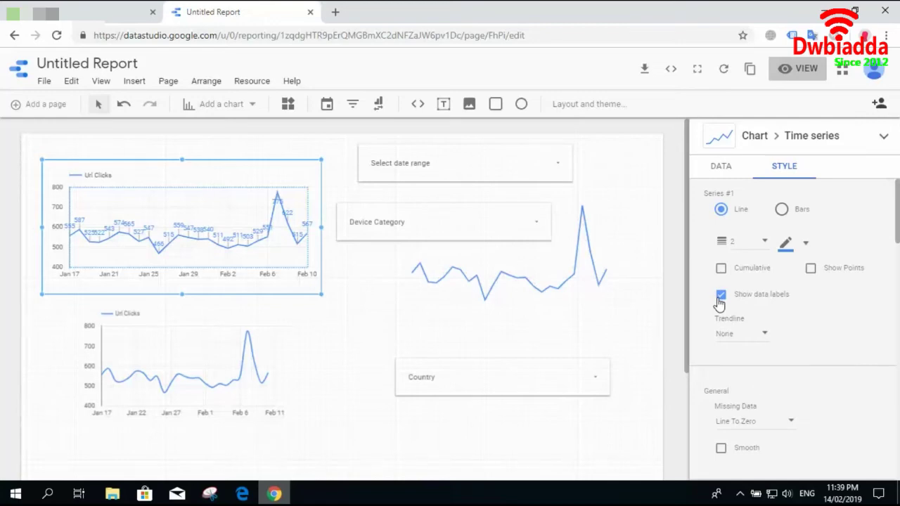
pyautogui.click(720, 298)
pyautogui.click(764, 336)
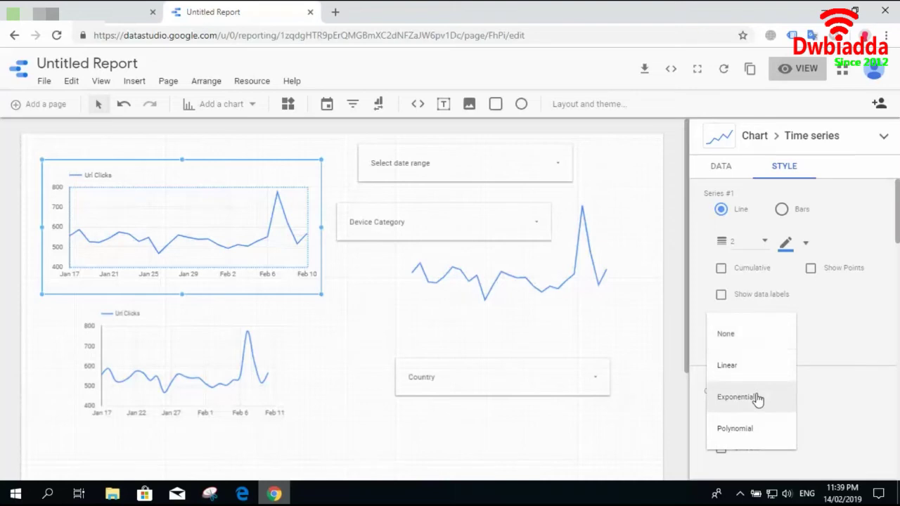
pyautogui.click(758, 399)
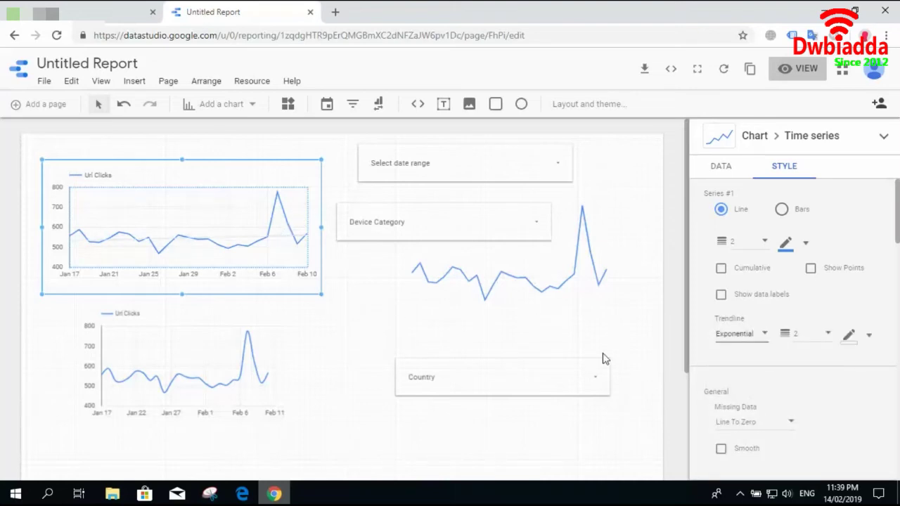
pyautogui.click(758, 334)
pyautogui.click(756, 284)
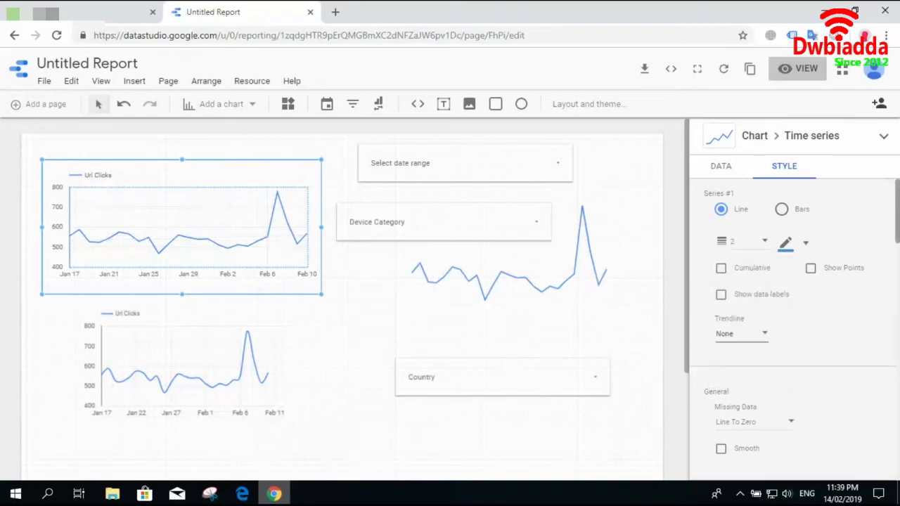
# Try Line Breaks as the first chart's Missing Data treatment, and set it back to Line To Zero.
pyautogui.moveTo(897, 211); pyautogui.dragTo(897, 246)
pyautogui.click(790, 254)
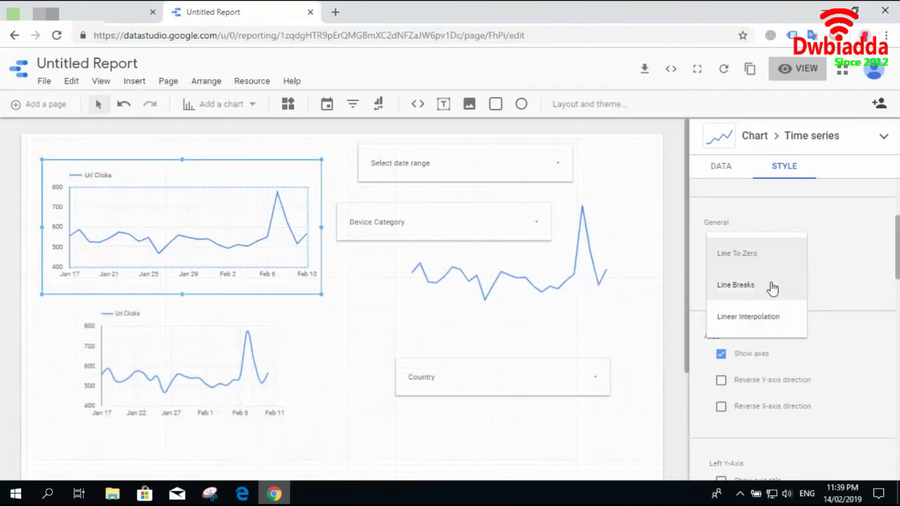
pyautogui.click(772, 287)
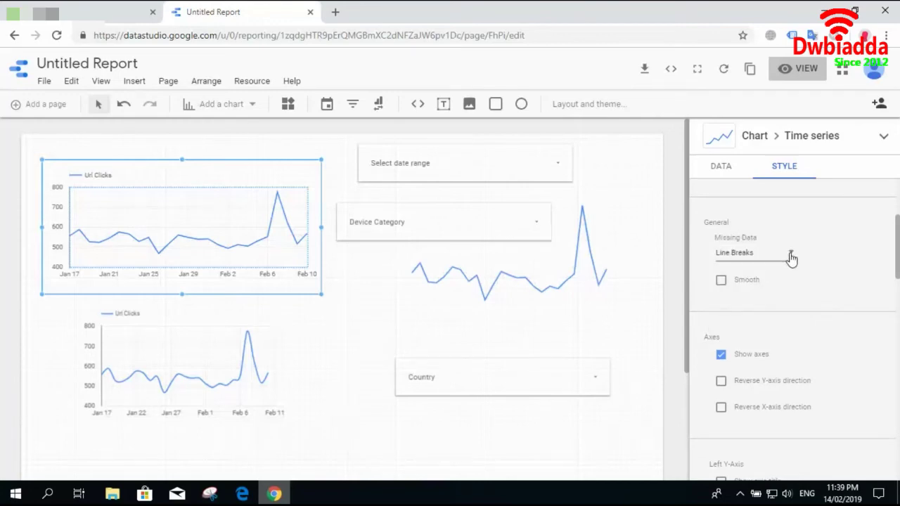
pyautogui.click(790, 258)
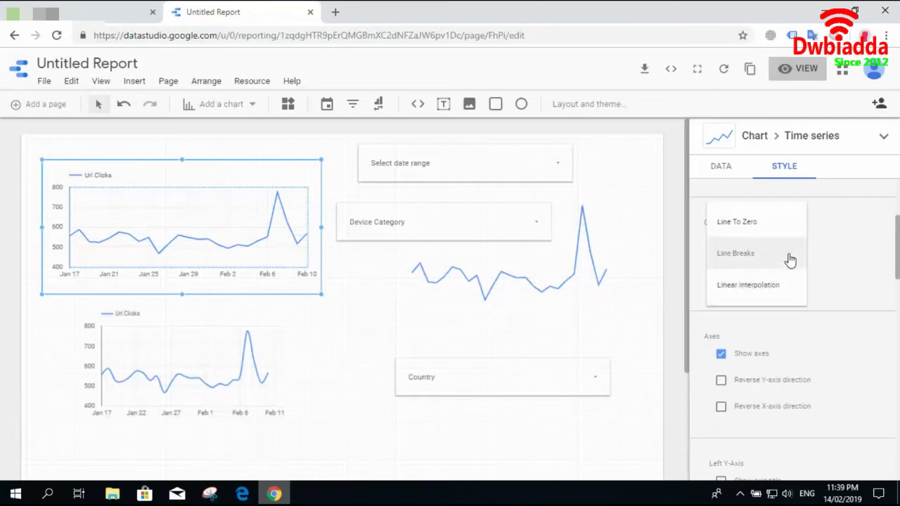
pyautogui.click(771, 225)
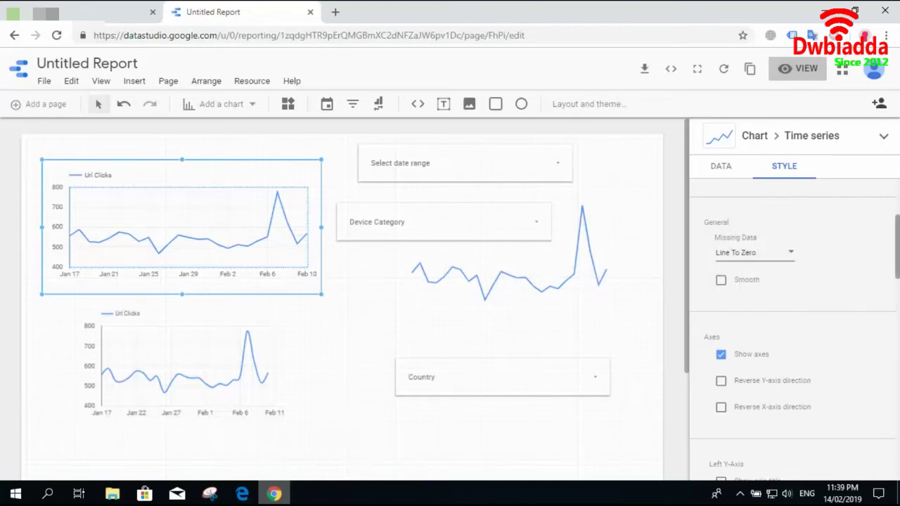
# Show the axis titles on both the left Y-axis and the X-axis of the first time series chart.
pyautogui.scroll(-3, 792, 329)
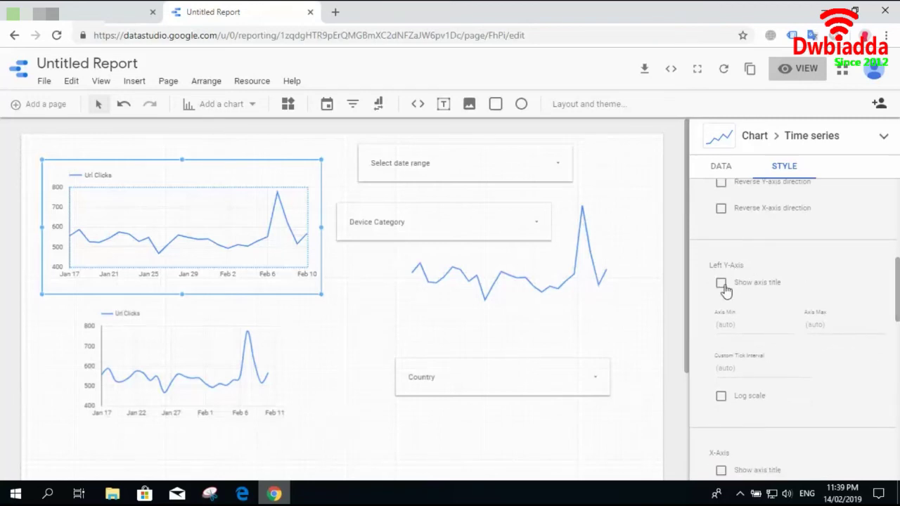
pyautogui.click(722, 284)
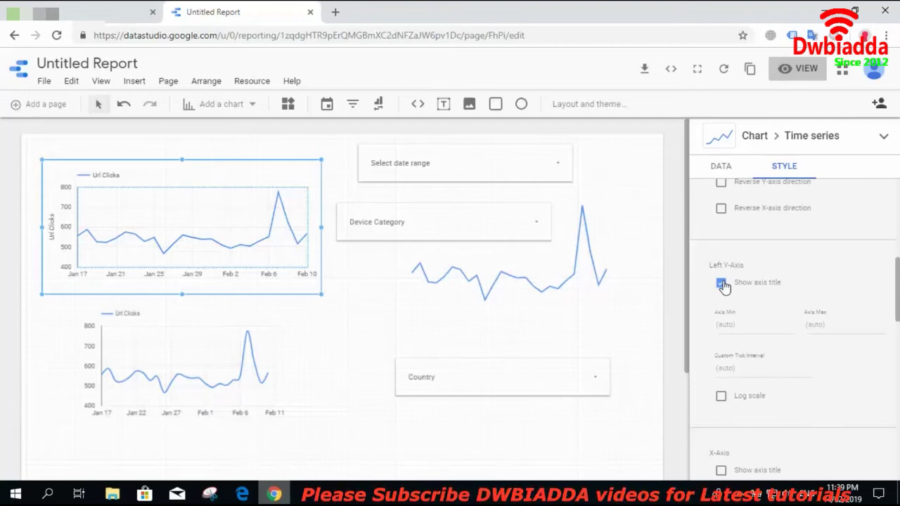
pyautogui.scroll(-1, 879, 316)
pyautogui.scroll(-2, 795, 316)
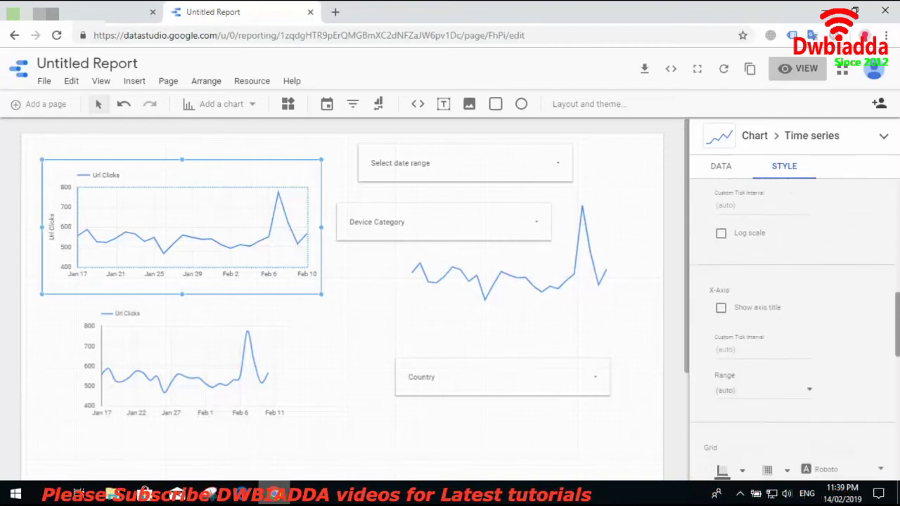
pyautogui.click(721, 304)
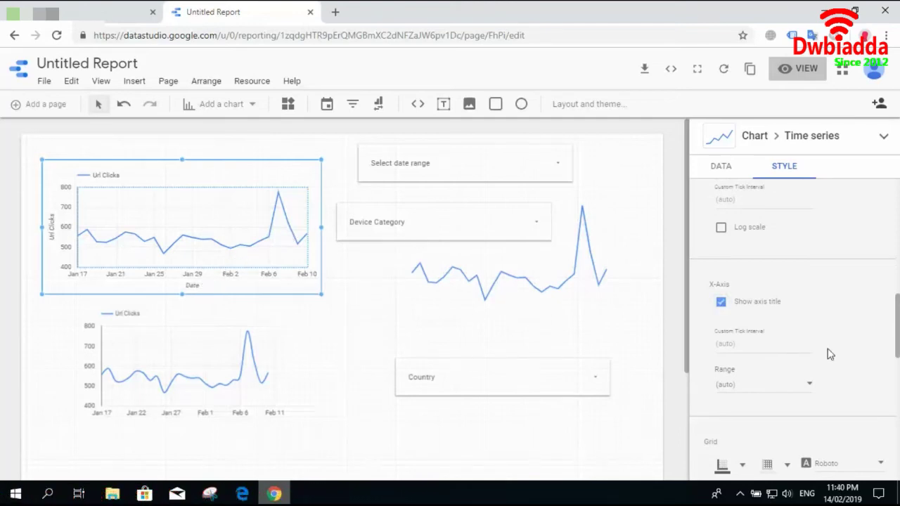
# Style the first chart's grid with a dark orange axis color, an orange grid color and the Reenie Beanie font.
pyautogui.scroll(-3, 728, 294)
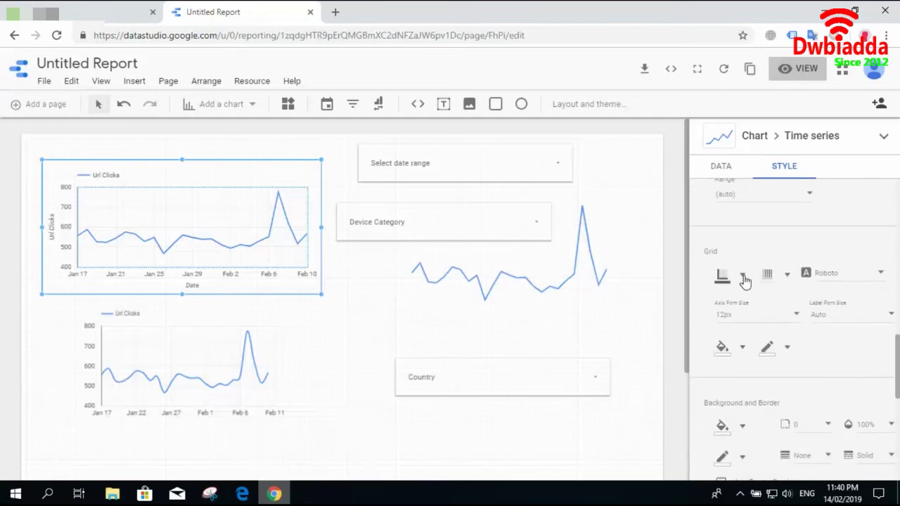
pyautogui.click(743, 277)
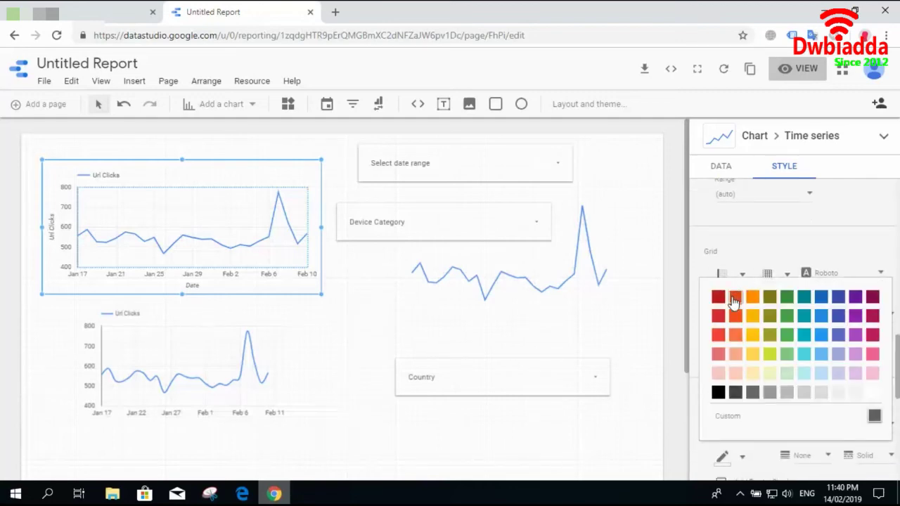
pyautogui.click(733, 300)
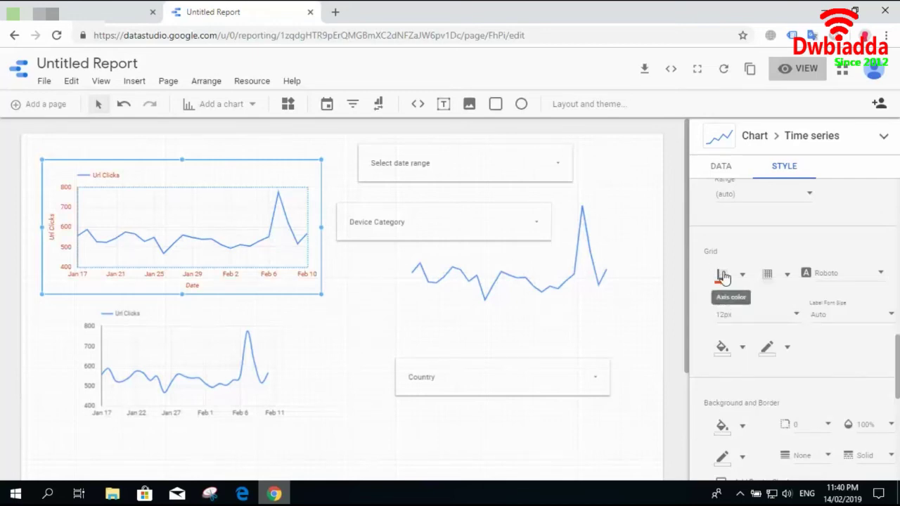
pyautogui.click(787, 276)
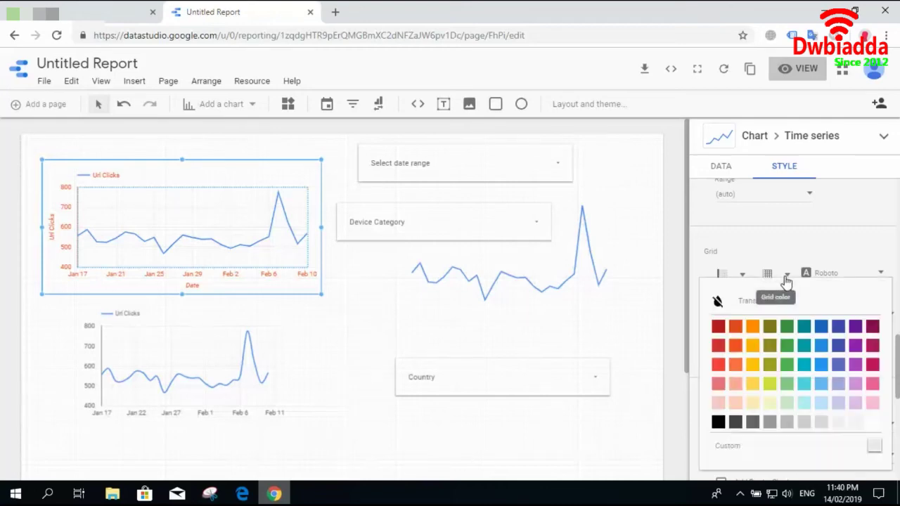
pyautogui.click(753, 326)
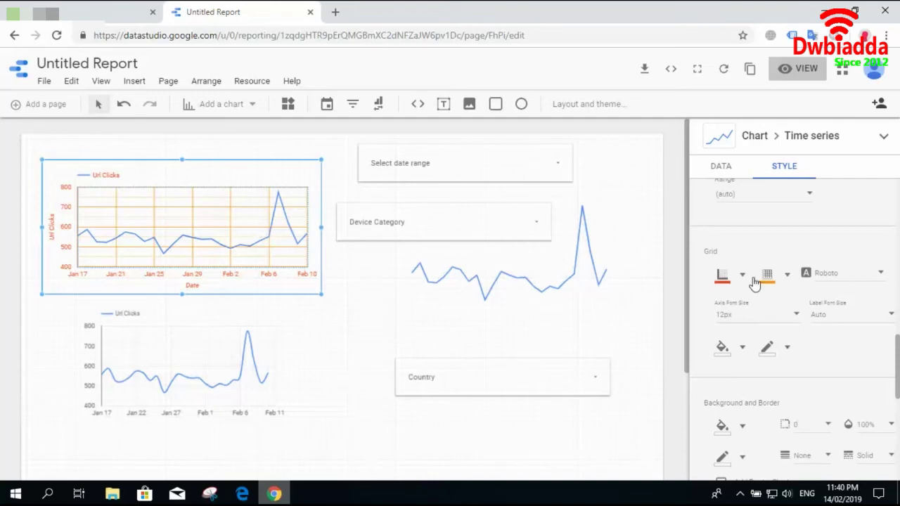
pyautogui.click(821, 279)
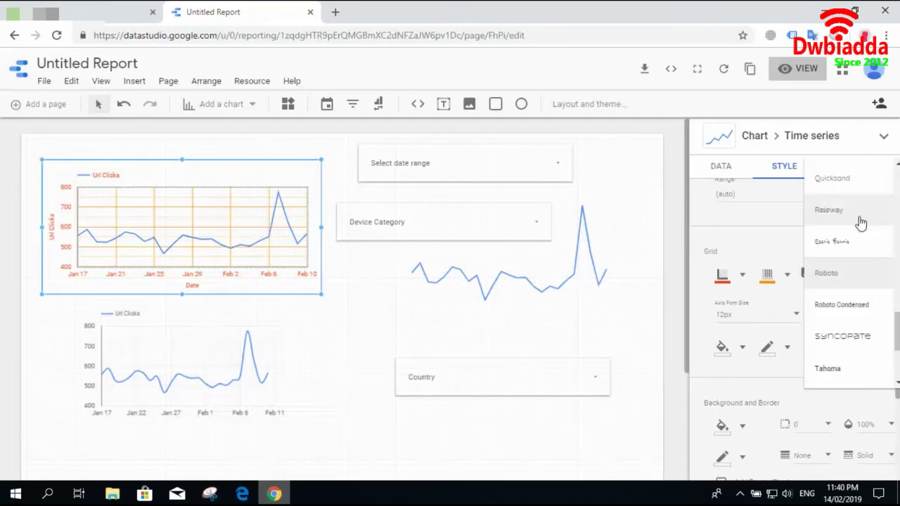
pyautogui.click(853, 240)
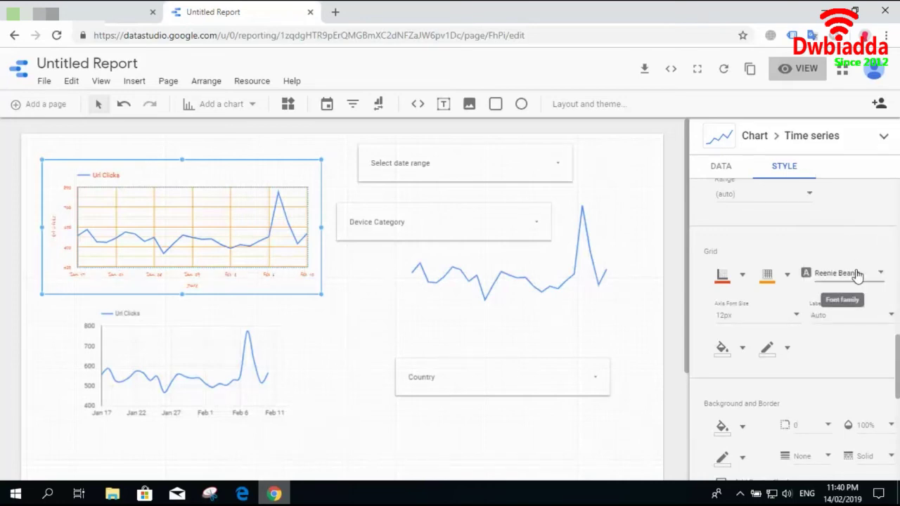
# Give the first chart a dark indigo background and place its legend at the bottom.
pyautogui.scroll(-1, 795, 330)
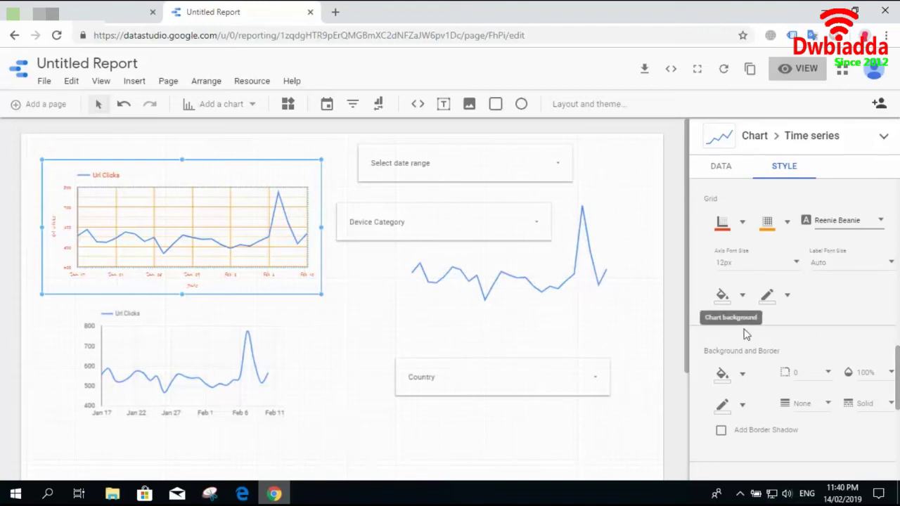
pyautogui.click(744, 378)
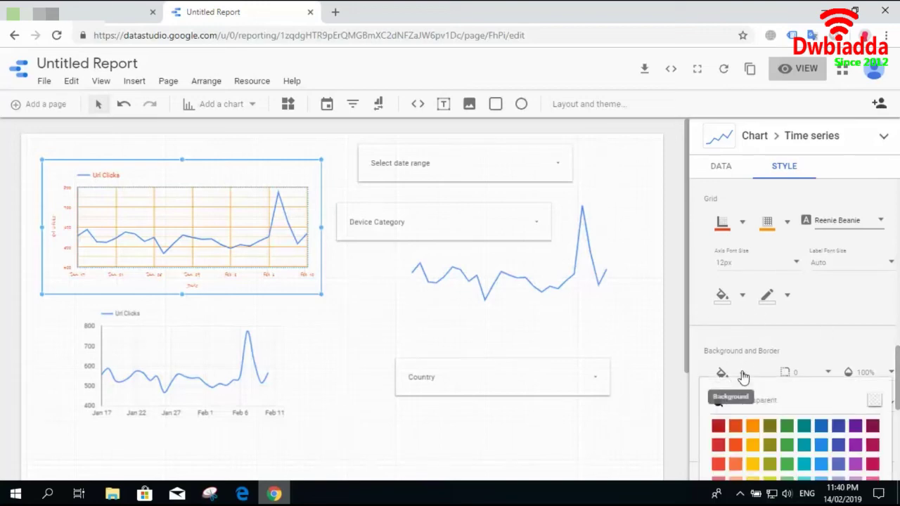
pyautogui.click(838, 426)
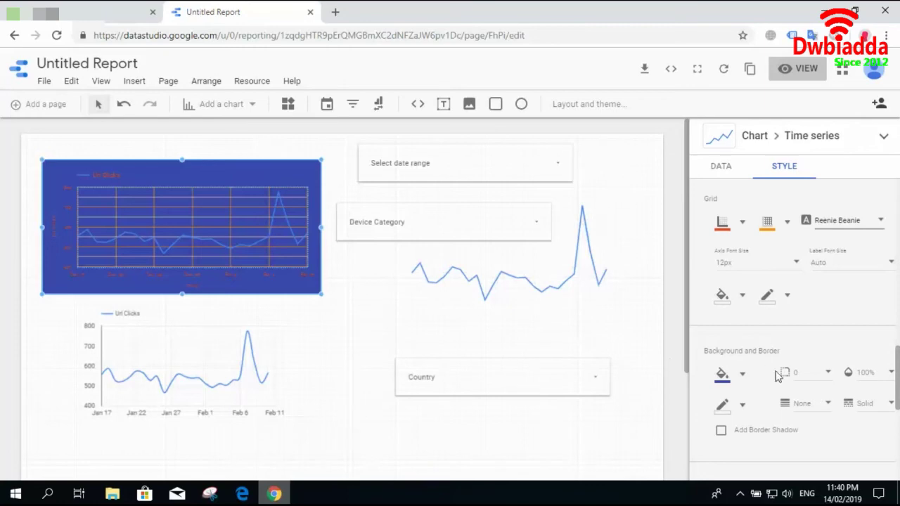
pyautogui.scroll(-1, 802, 390)
pyautogui.scroll(-1, 802, 390)
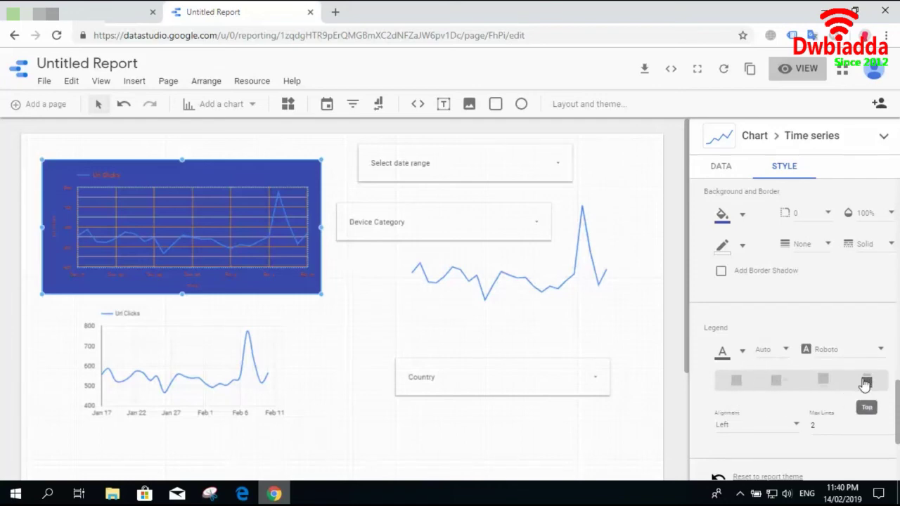
pyautogui.click(824, 381)
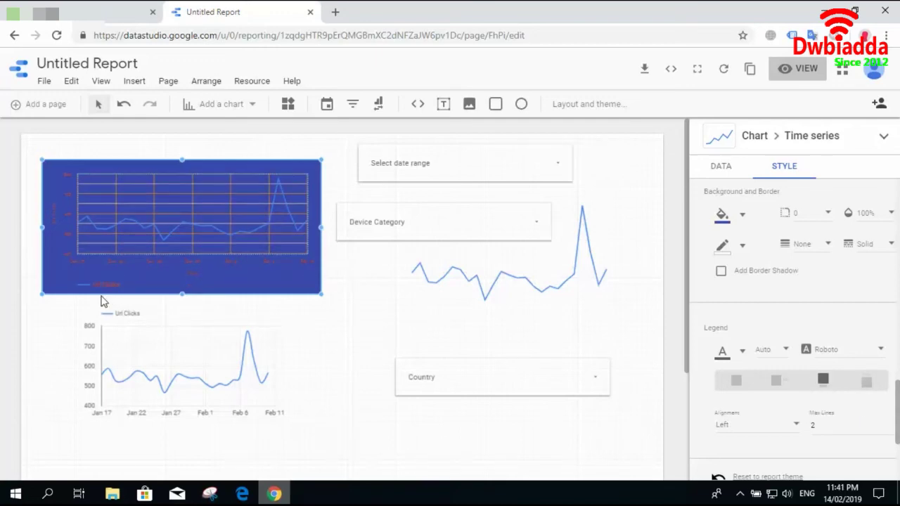
# Preview the report in view mode to examine the restyled first chart and its legend, and return to editing.
pyautogui.click(801, 68)
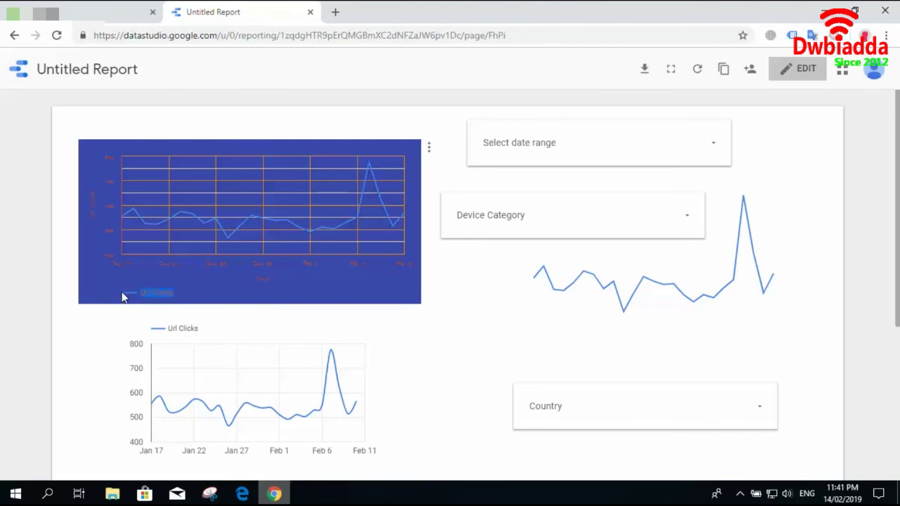
pyautogui.moveTo(151, 293); pyautogui.dragTo(155, 296)
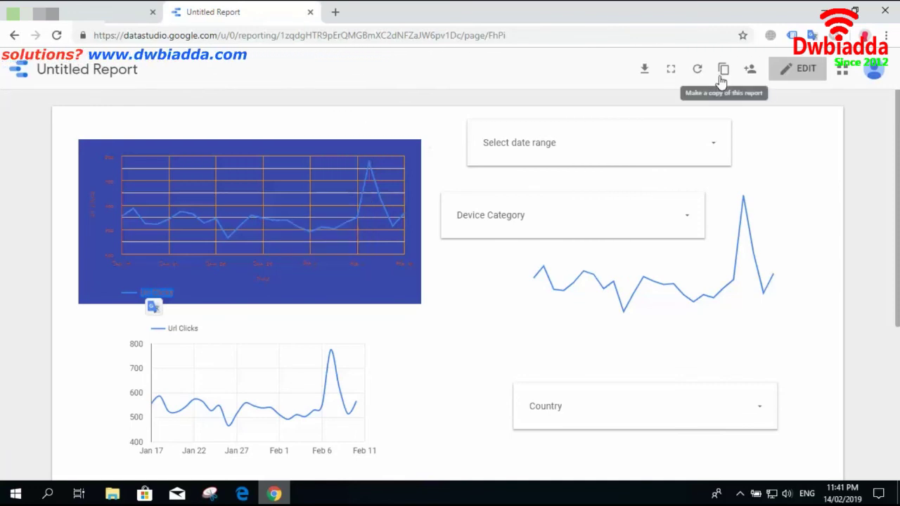
pyautogui.click(786, 70)
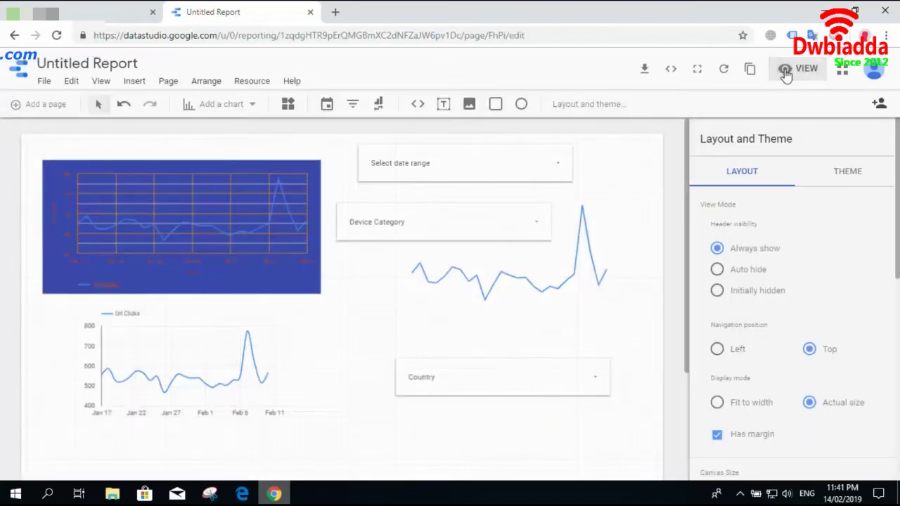
pyautogui.click(283, 232)
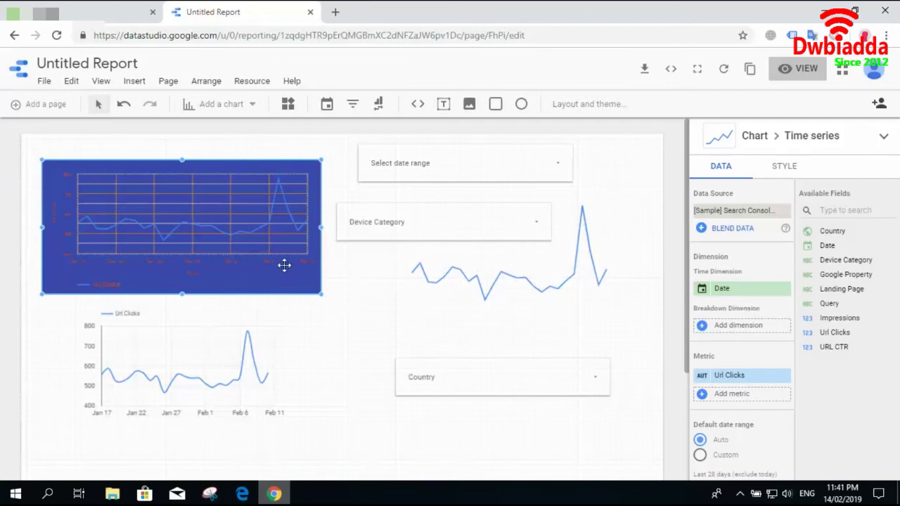
# Set the date range control's picker text to dark red at a 24px font size.
pyautogui.click(483, 168)
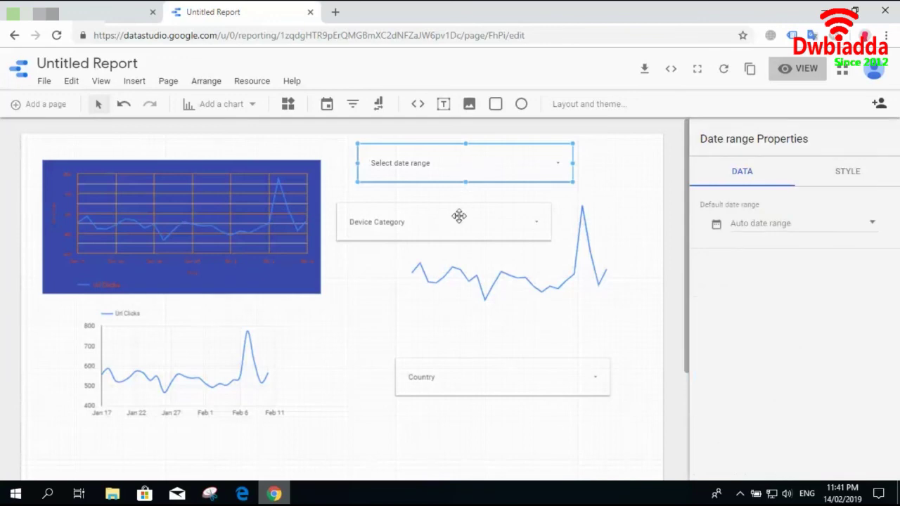
pyautogui.click(838, 176)
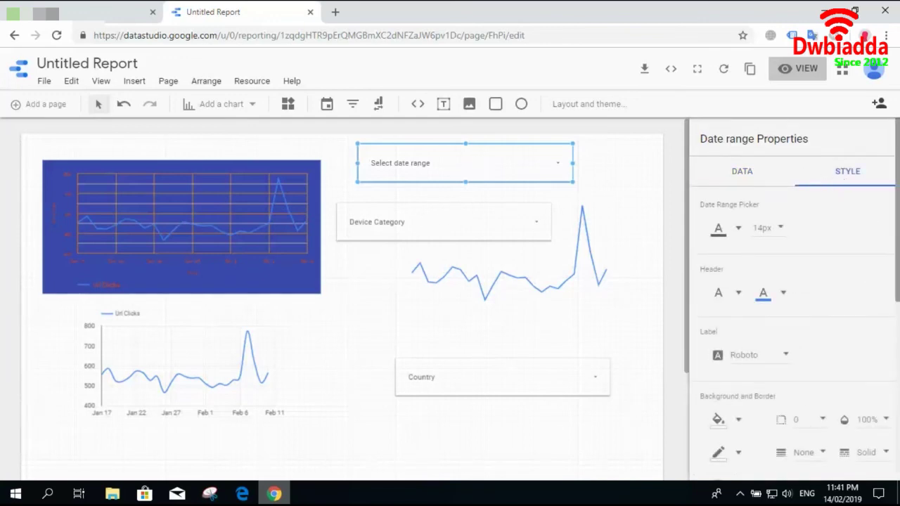
pyautogui.scroll(-2, 793, 295)
pyautogui.scroll(3, 877, 266)
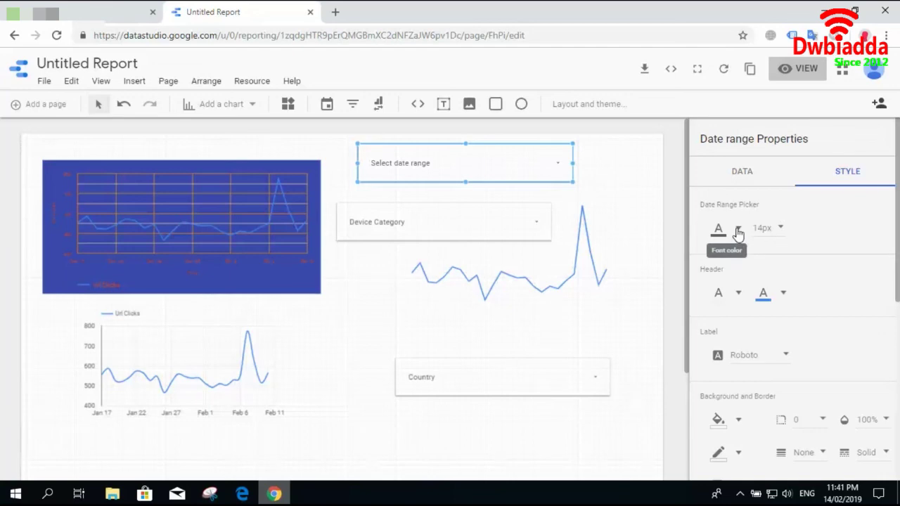
pyautogui.click(738, 229)
pyautogui.click(720, 254)
pyautogui.click(779, 230)
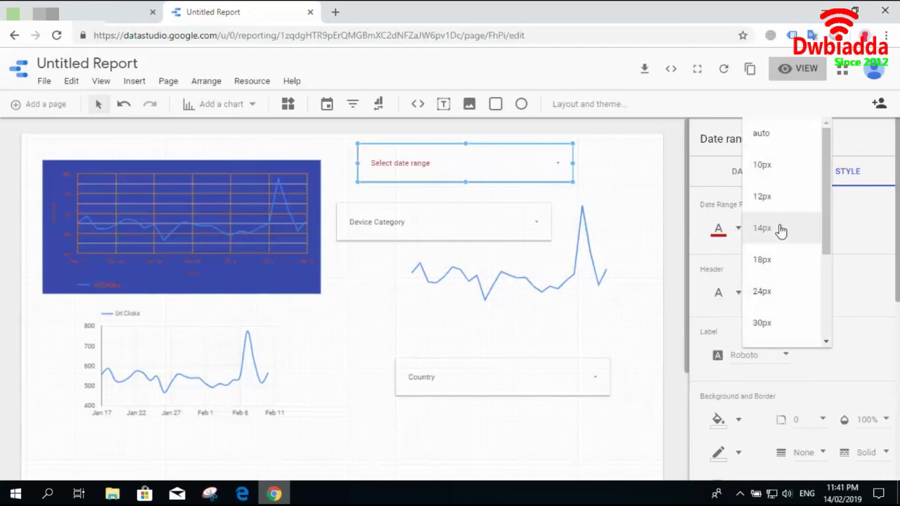
pyautogui.click(779, 293)
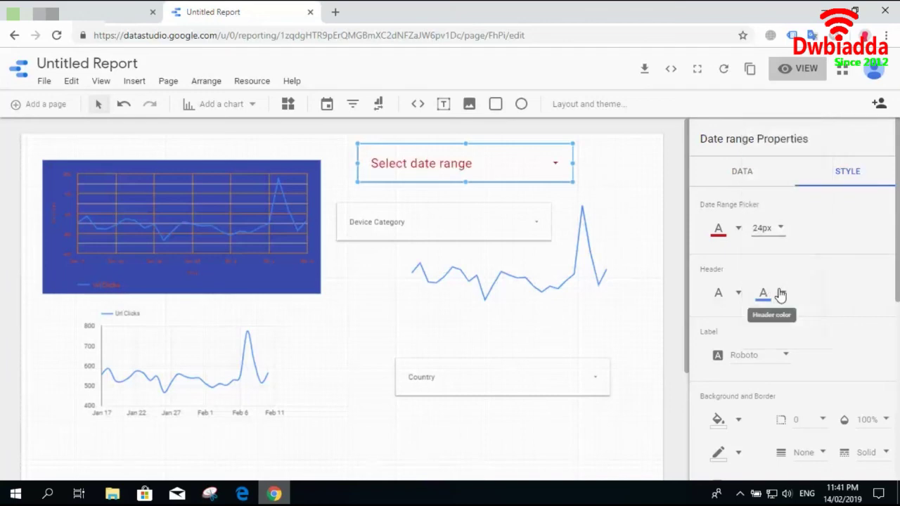
# Set the date range control's header font color to orange and its label font to Syncopate.
pyautogui.click(740, 296)
pyautogui.click(757, 336)
pyautogui.scroll(-3, 886, 328)
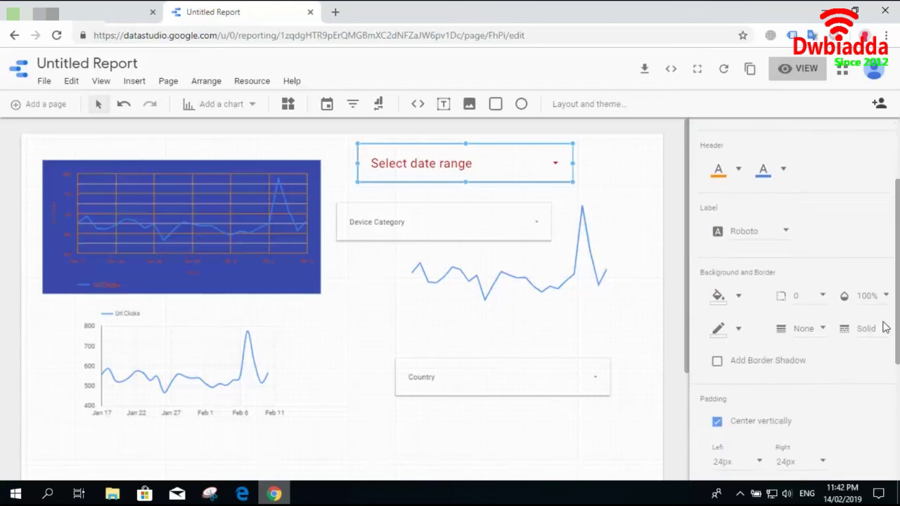
pyautogui.click(784, 233)
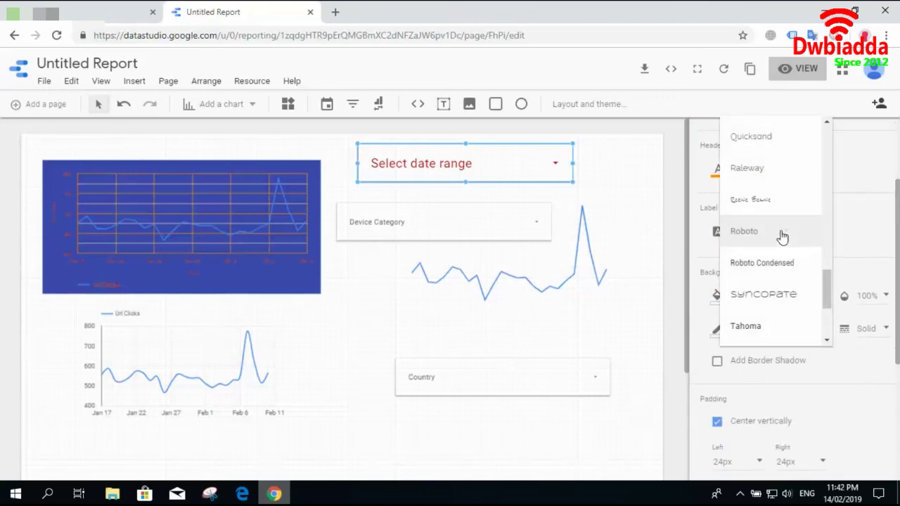
pyautogui.click(769, 296)
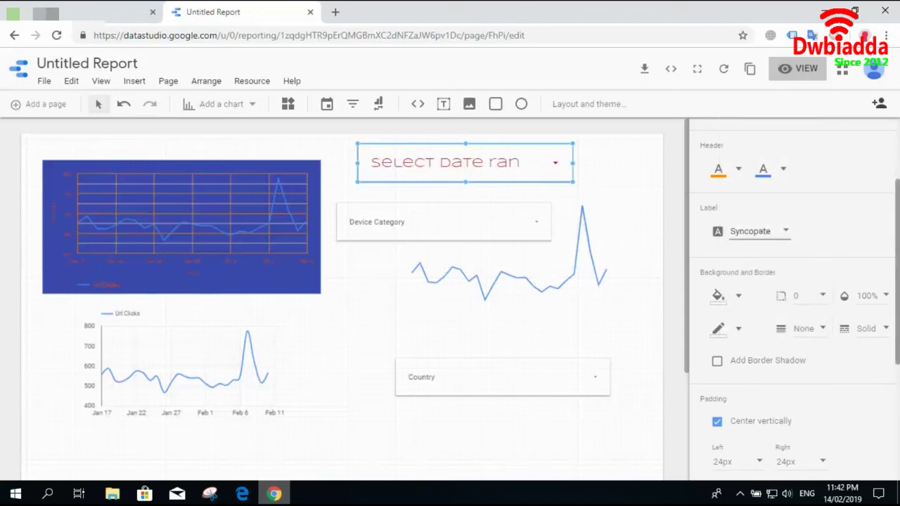
# Give the date range control a dark indigo background and a pale peach border color.
pyautogui.scroll(-1, 794, 303)
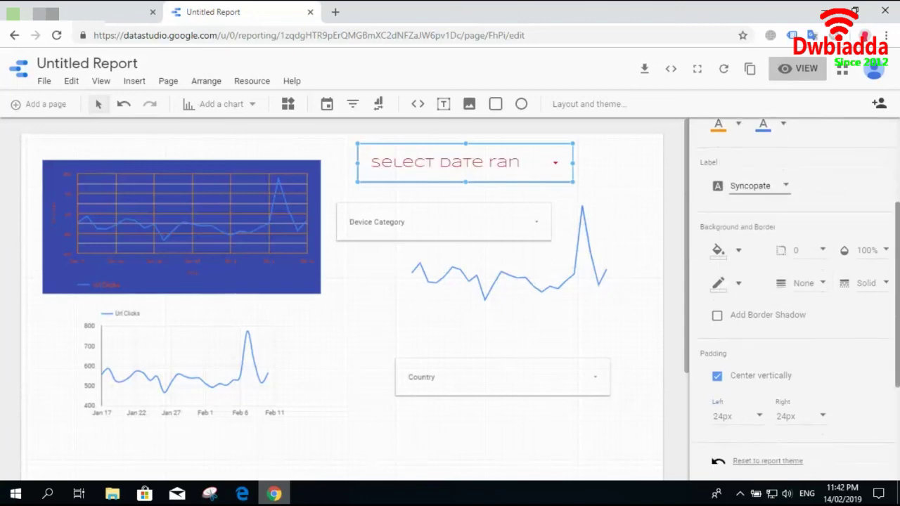
pyautogui.click(740, 253)
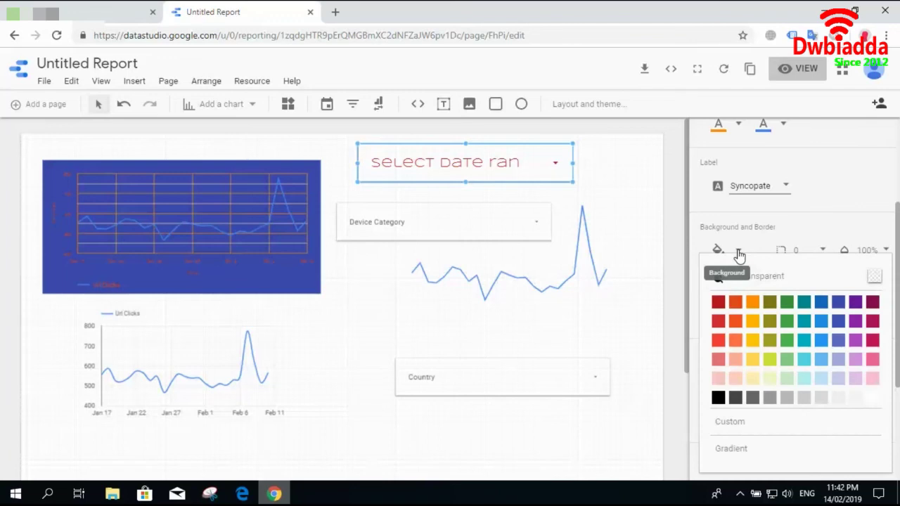
pyautogui.click(839, 303)
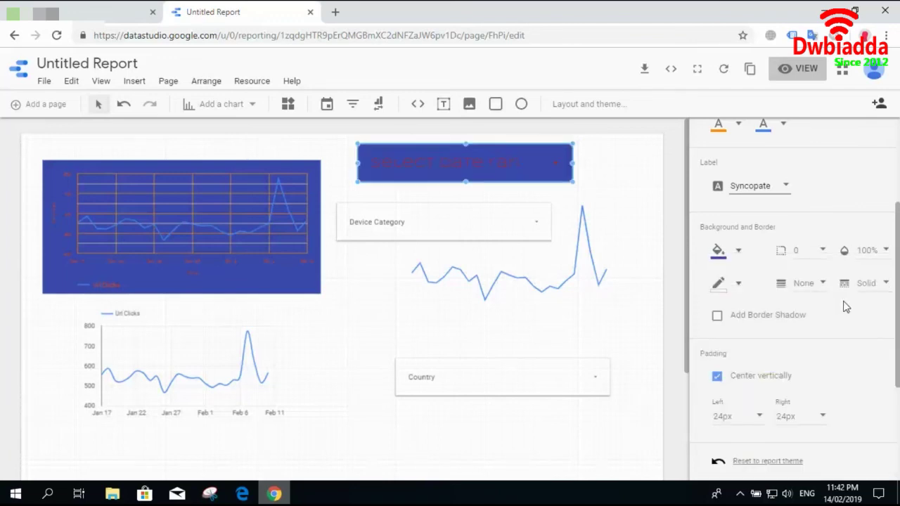
pyautogui.click(731, 287)
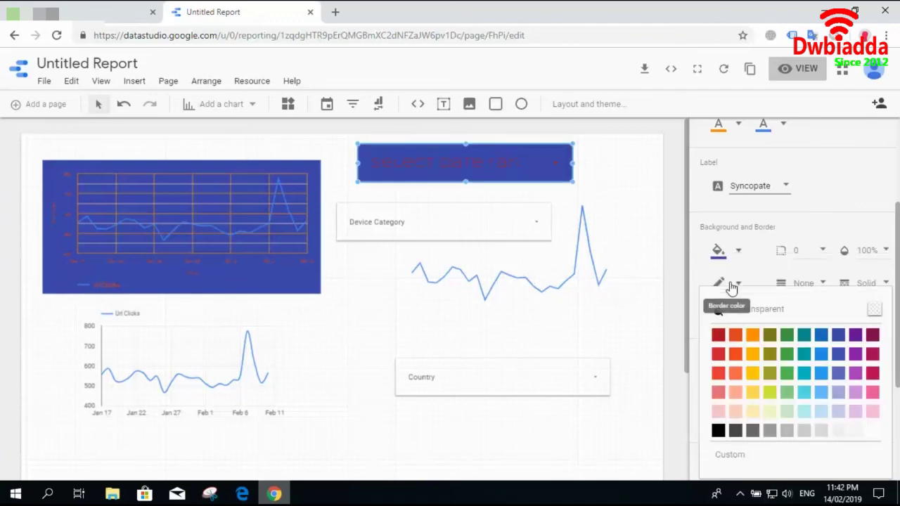
pyautogui.click(736, 413)
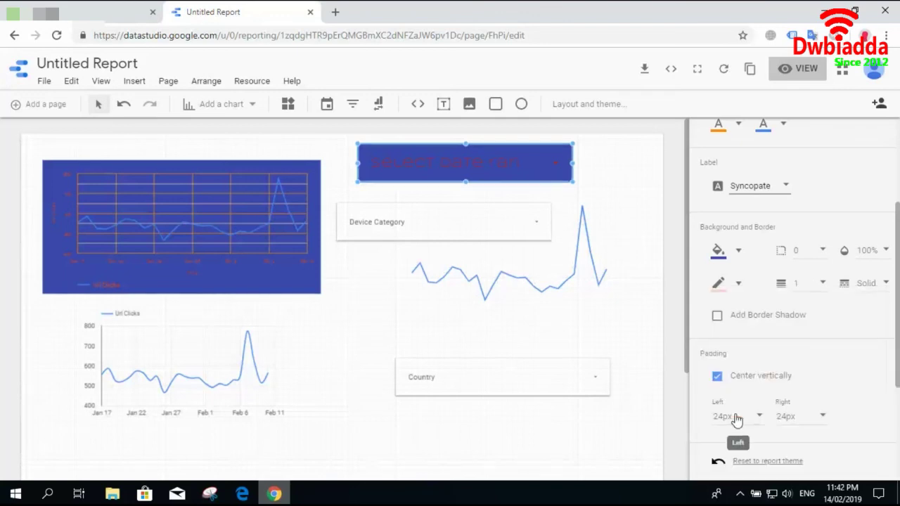
# Preview the report in view mode and examine the restyled date range control and its calendar without changing the dates.
pyautogui.click(798, 69)
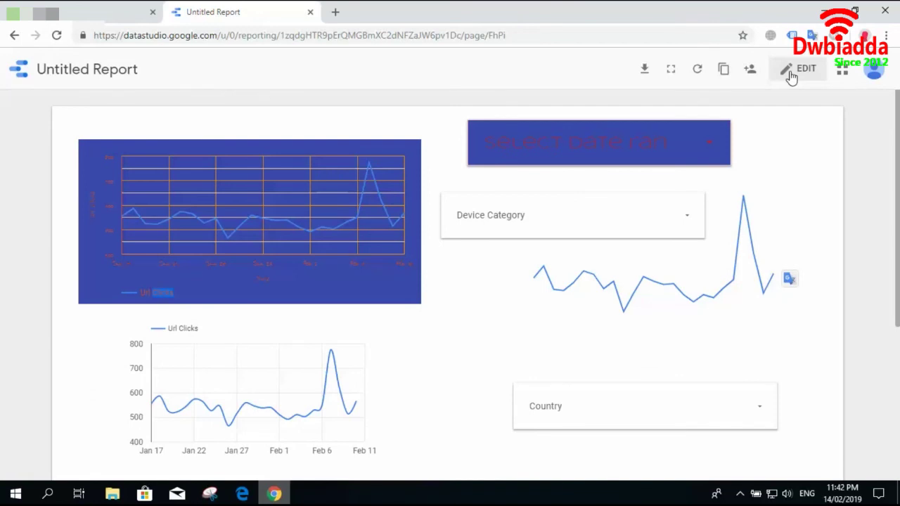
pyautogui.click(708, 153)
pyautogui.click(771, 156)
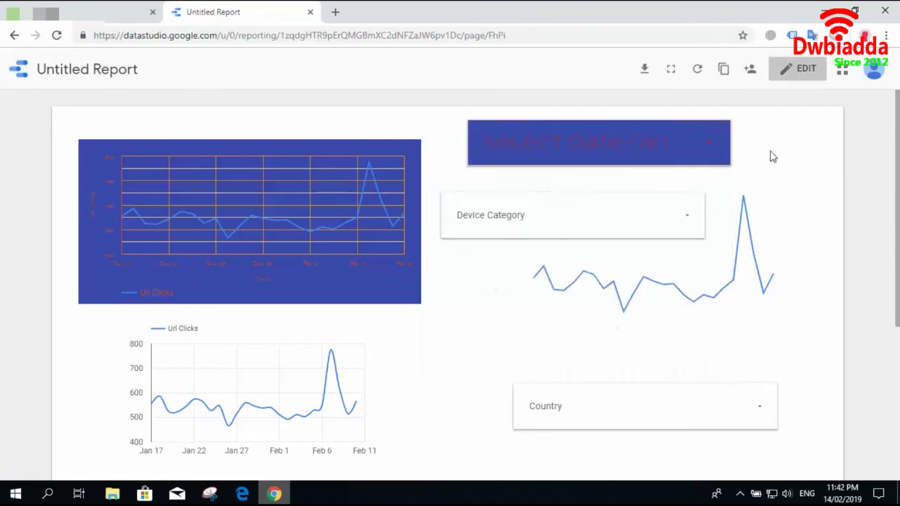
pyautogui.click(708, 144)
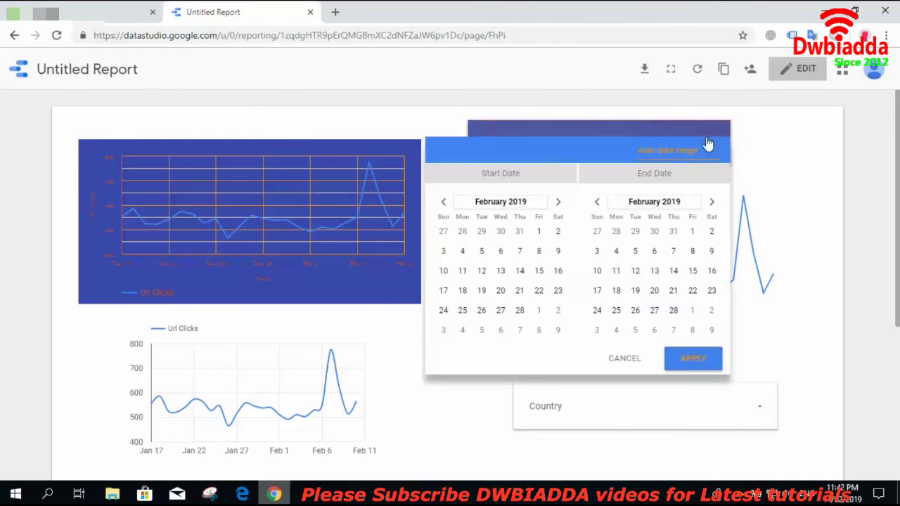
pyautogui.click(786, 156)
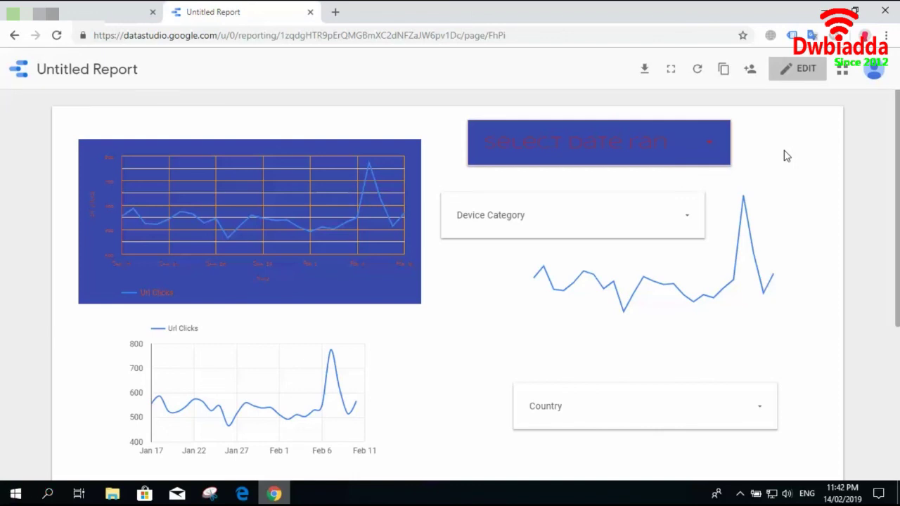
# Return to editing the report and select the first time series chart.
pyautogui.click(784, 71)
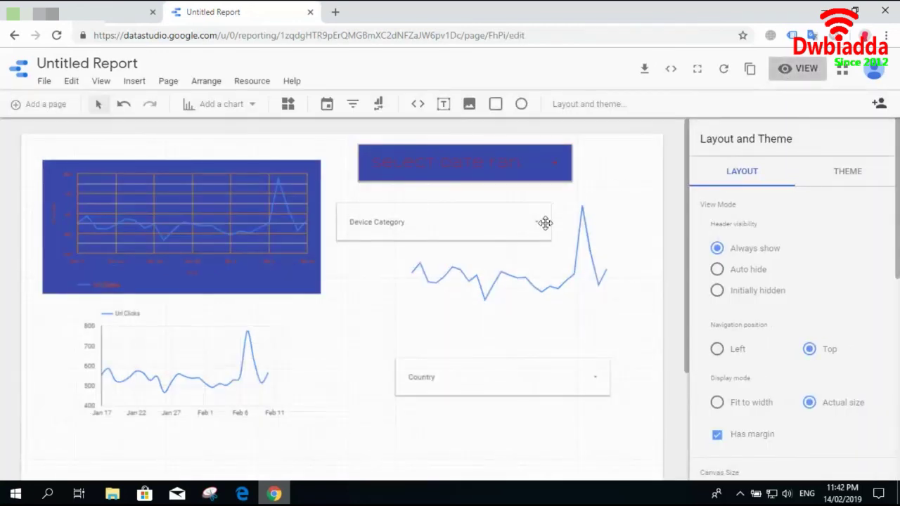
pyautogui.click(252, 235)
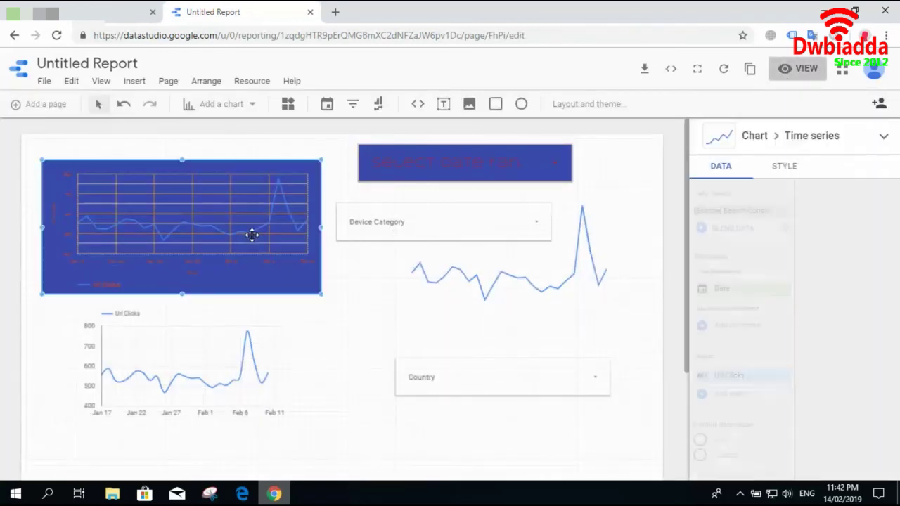